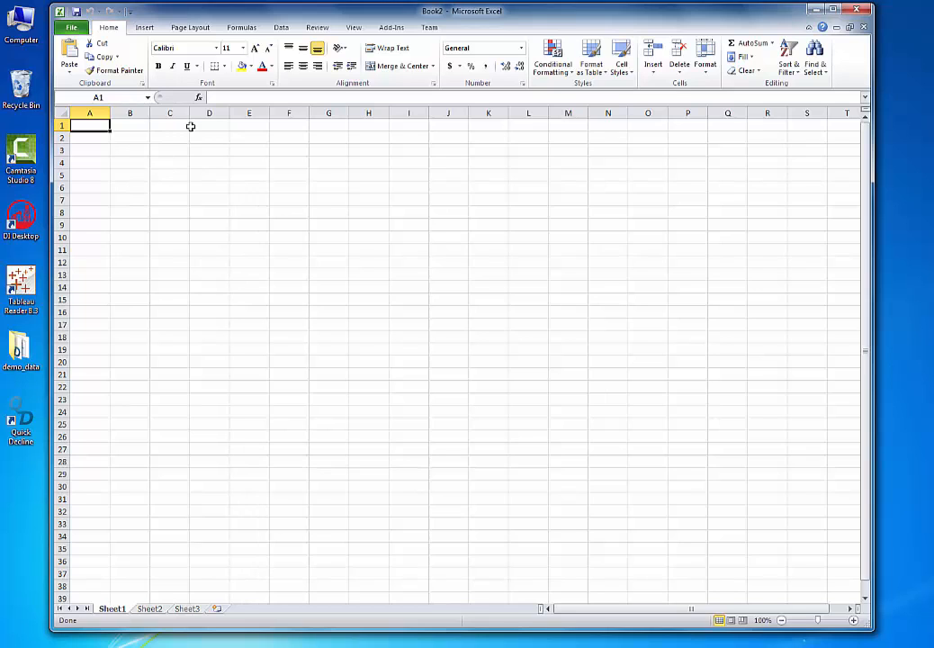
pyautogui.moveTo(93, 125); pyautogui.dragTo(334, 258)
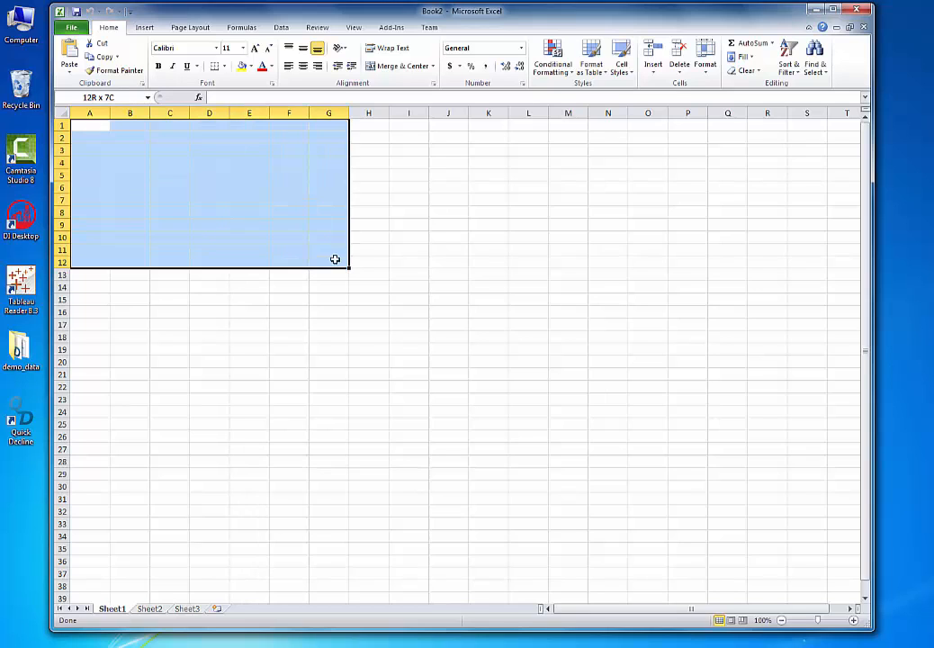
pyautogui.click(180, 187)
pyautogui.click(88, 125)
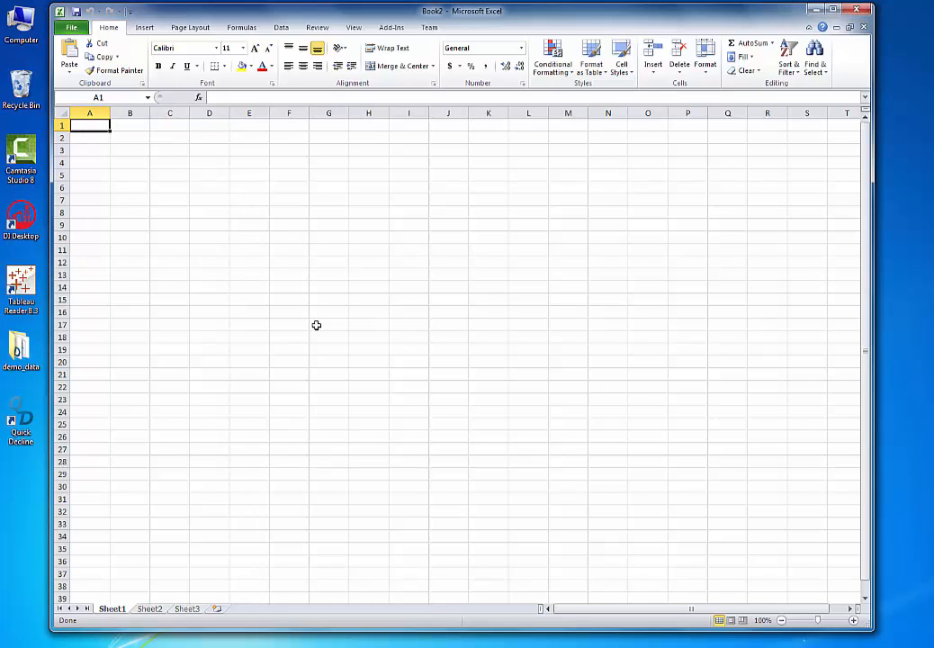
pyautogui.click(143, 137)
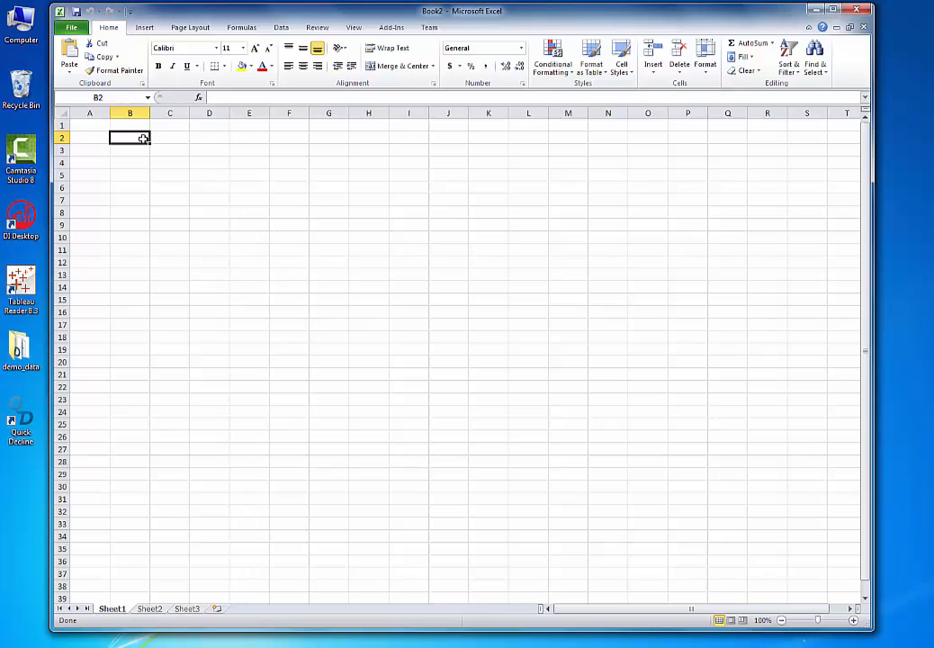
pyautogui.click(85, 128)
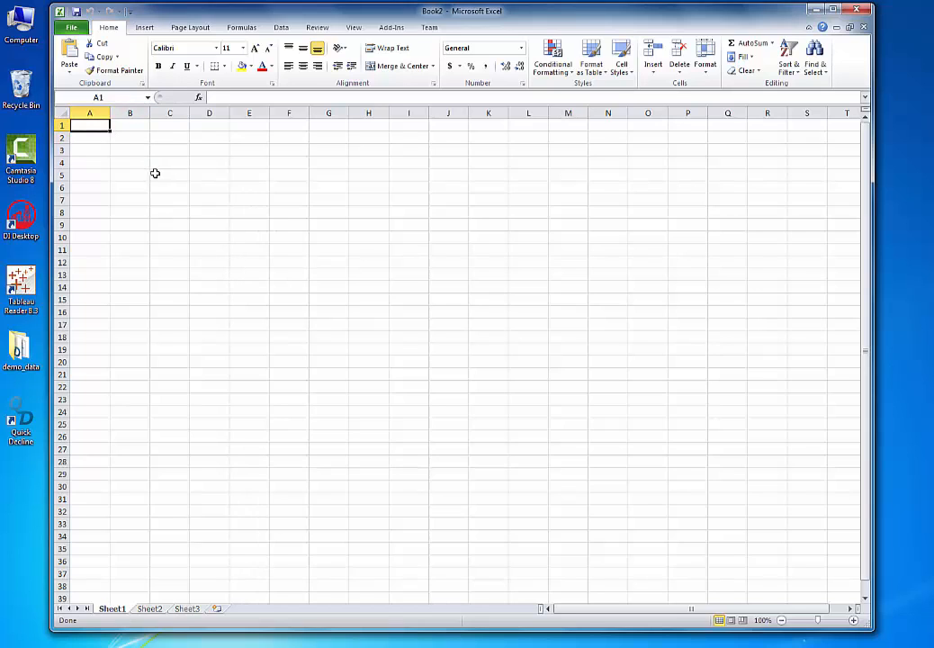
# Start a Microsoft Query import from other sources using the MS Access Database data source.
pyautogui.click(289, 30)
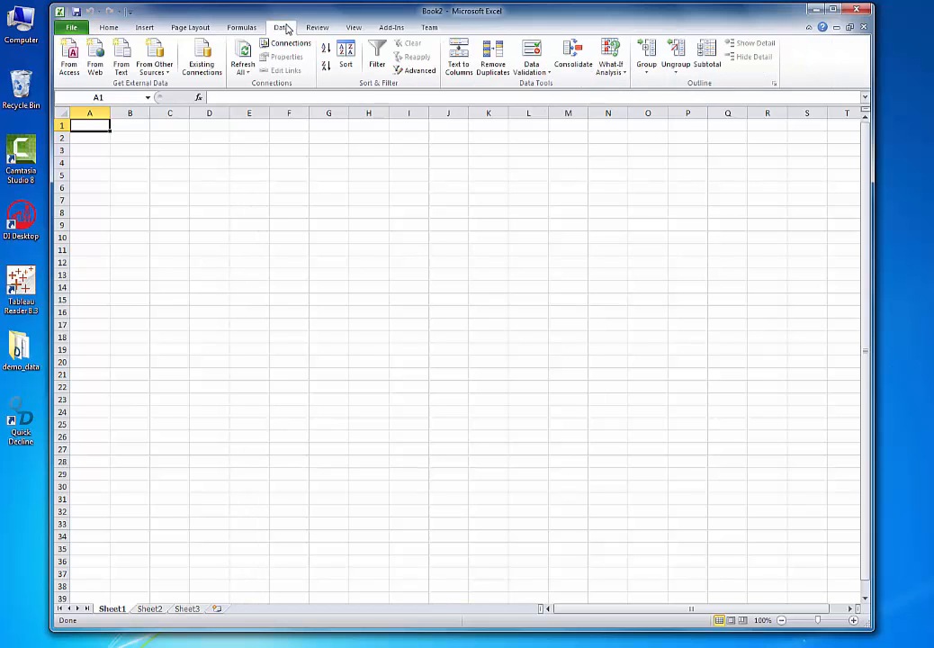
pyautogui.click(163, 70)
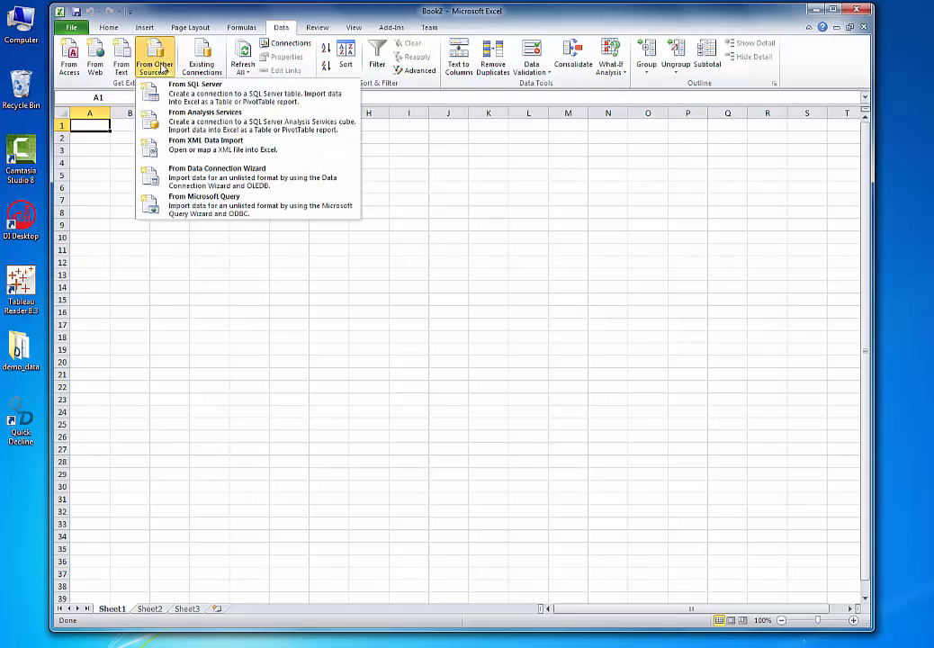
pyautogui.click(203, 207)
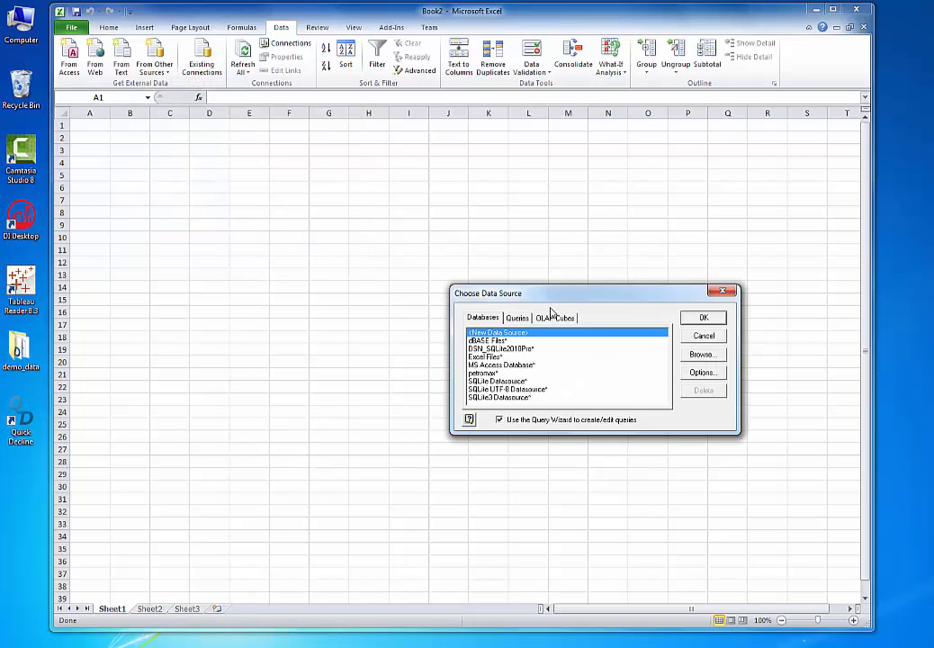
pyautogui.moveTo(488, 294); pyautogui.dragTo(360, 206)
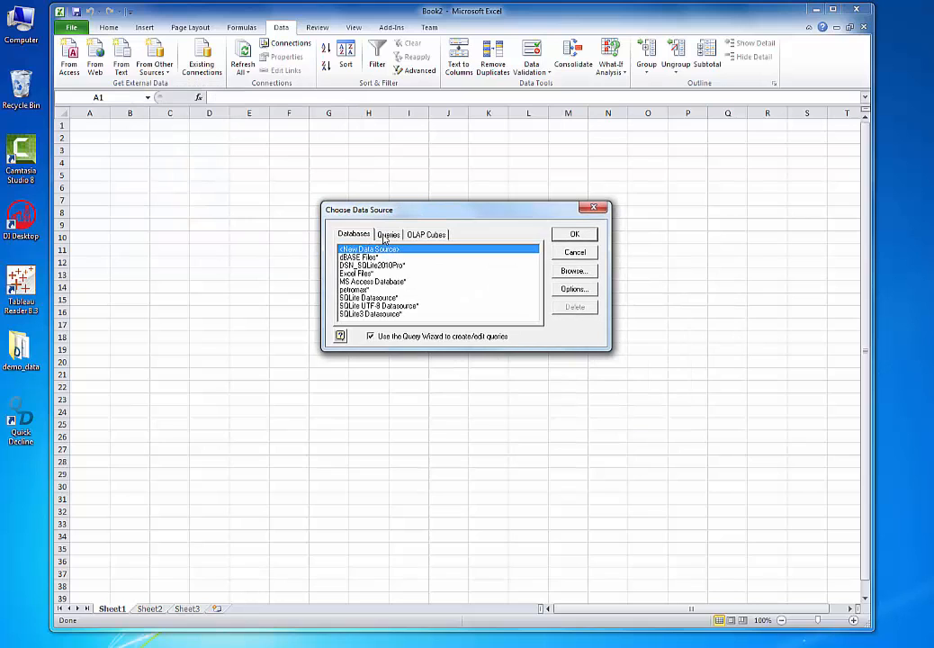
pyautogui.click(398, 282)
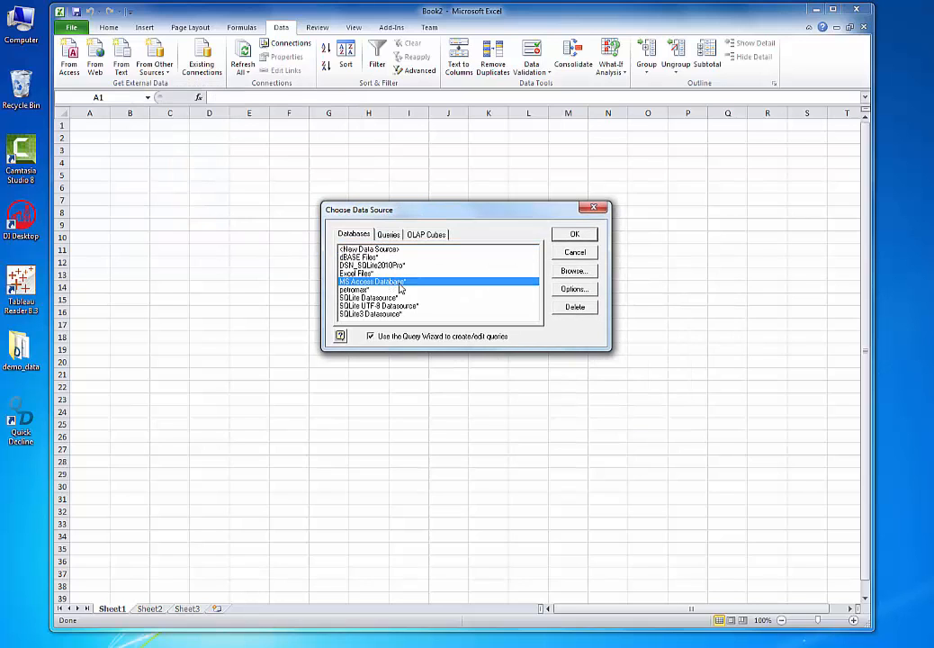
pyautogui.click(575, 235)
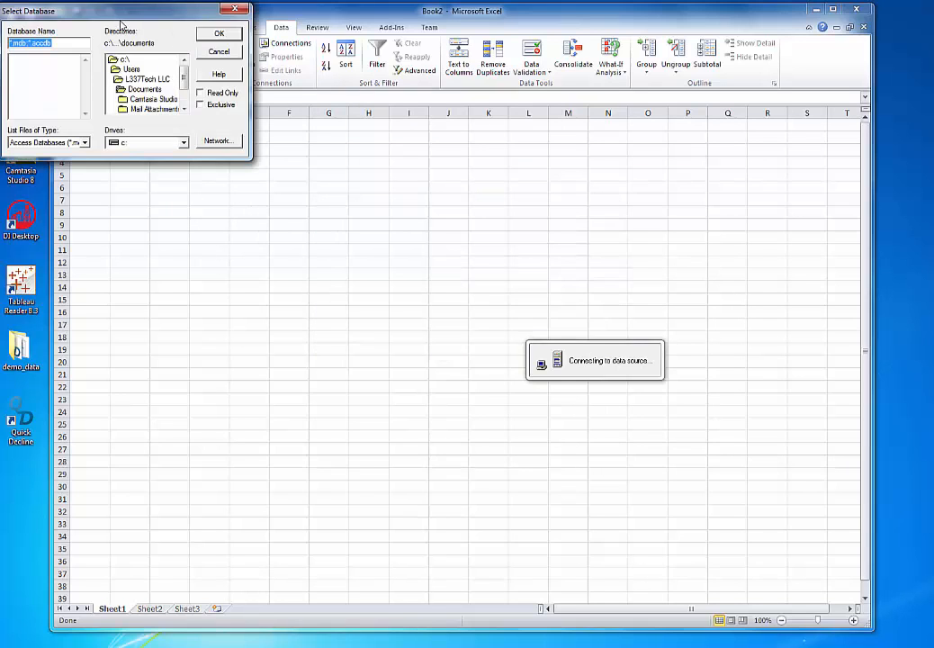
# Connect to the database demo_aries_db.mdb in the demo_data folder on the Desktop.
pyautogui.moveTo(100, 18); pyautogui.dragTo(349, 185)
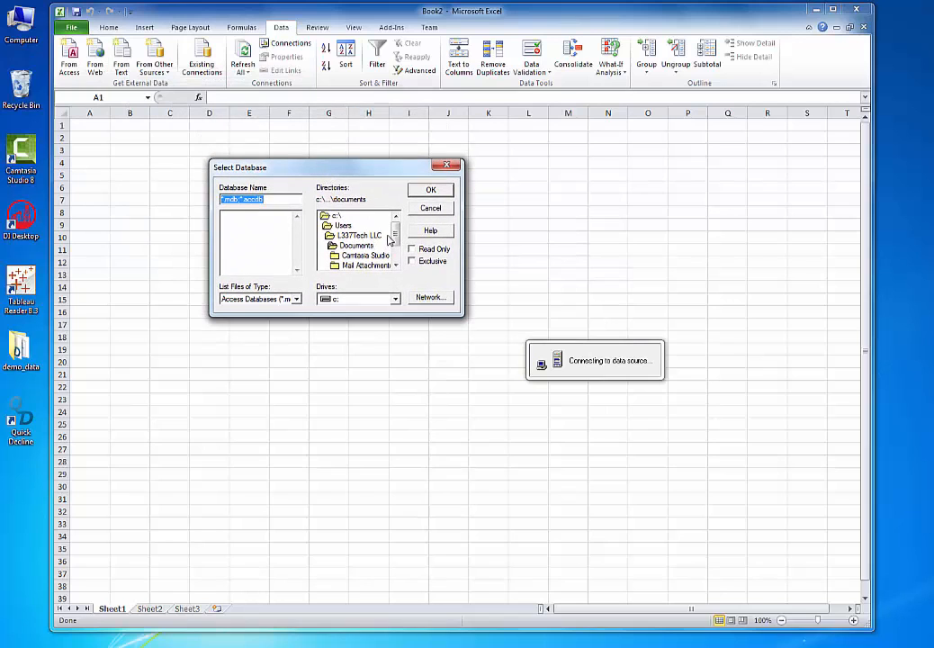
pyautogui.scroll(-1, 394, 257)
pyautogui.scroll(1, 394, 257)
pyautogui.doubleClick(367, 236)
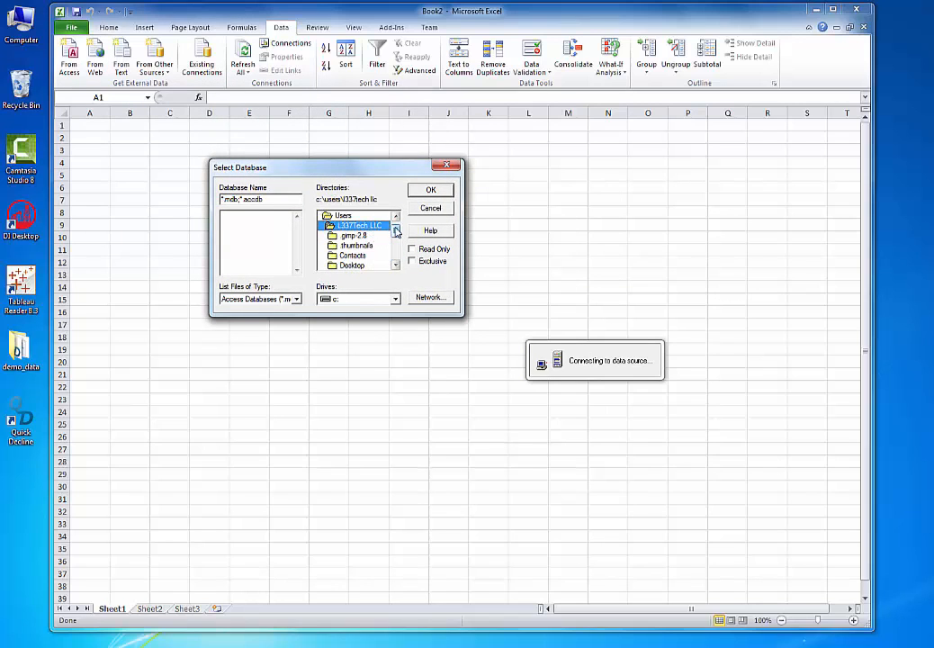
pyautogui.scroll(-1, 396, 235)
pyautogui.doubleClick(352, 244)
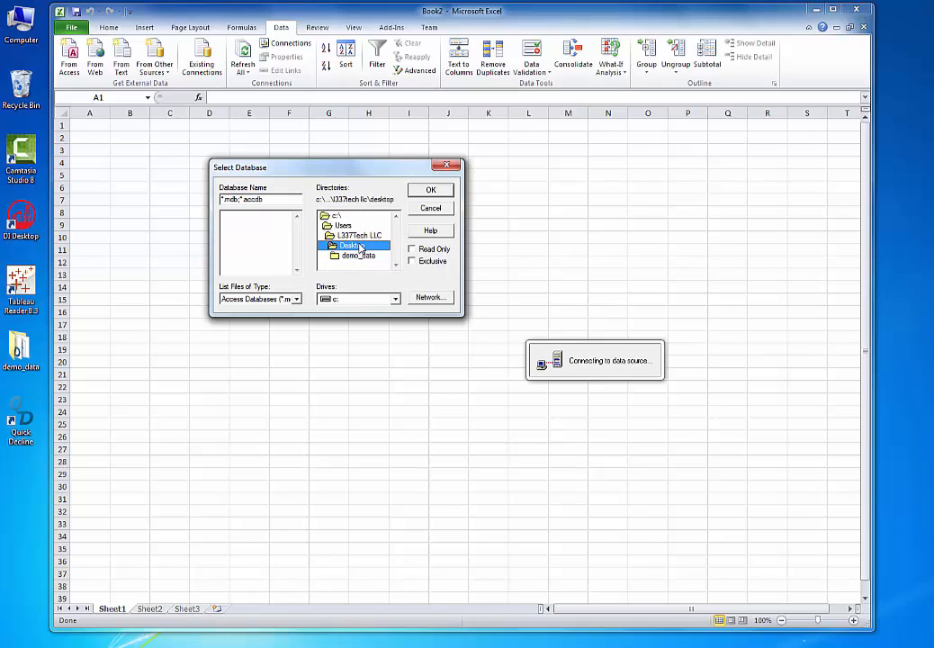
pyautogui.doubleClick(359, 255)
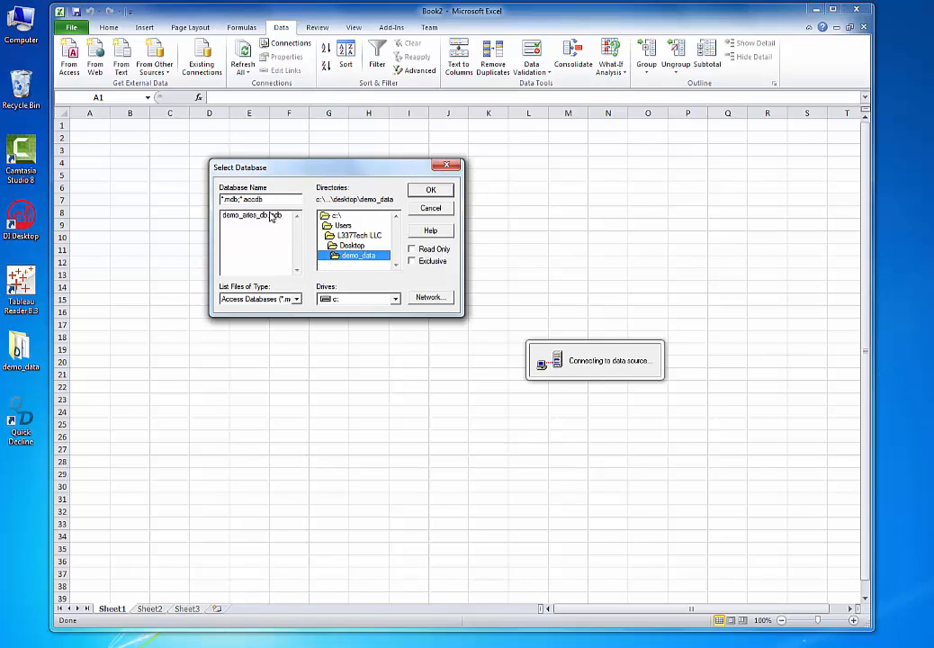
pyautogui.click(256, 215)
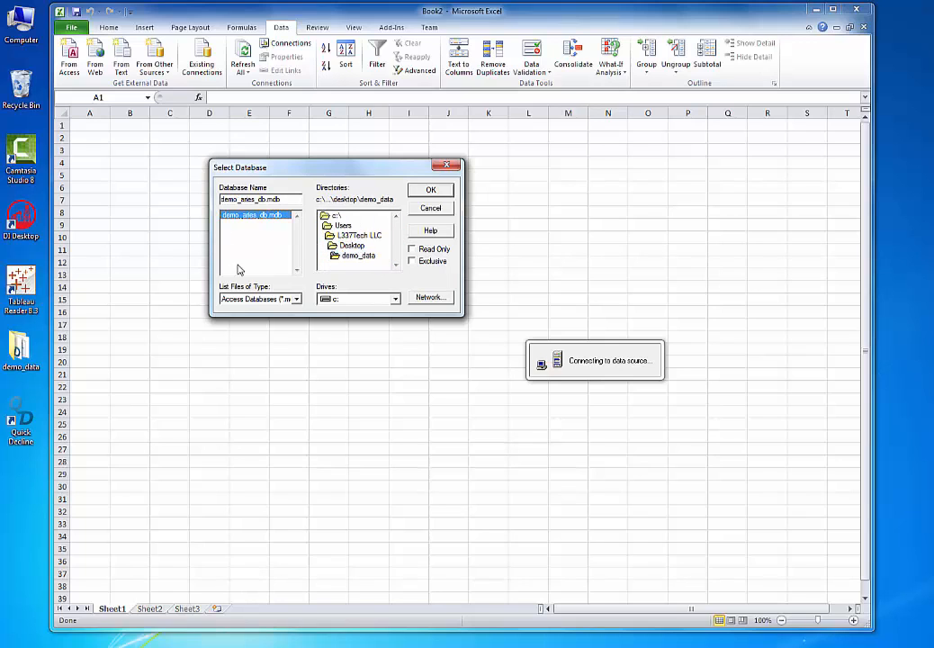
pyautogui.click(439, 190)
# Cancel the Query Wizard without choosing columns and continue editing the query in Microsoft Query.
pyautogui.moveTo(587, 202); pyautogui.dragTo(350, 153)
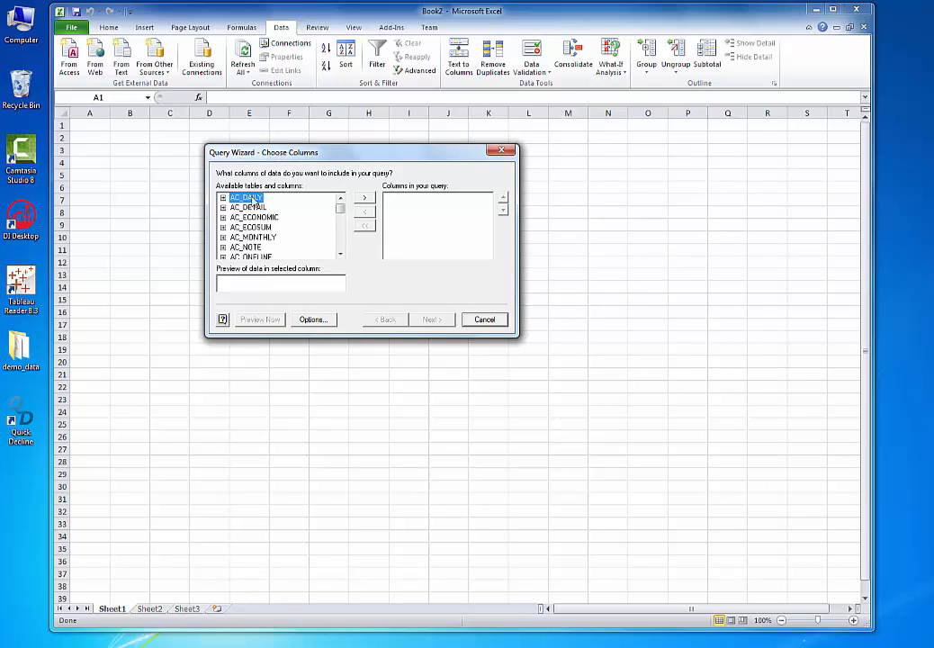
pyautogui.click(484, 320)
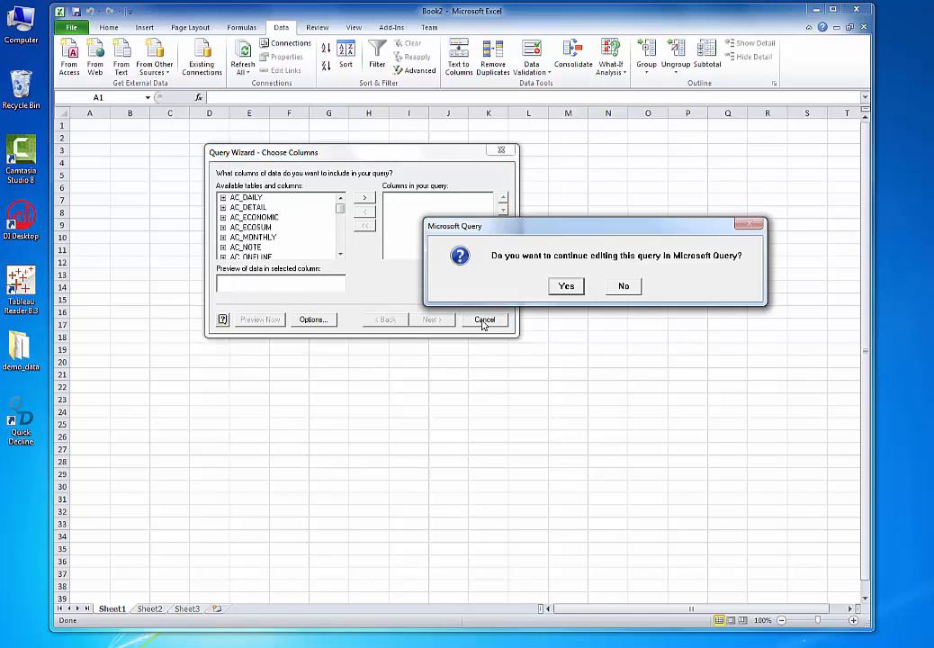
pyautogui.click(568, 286)
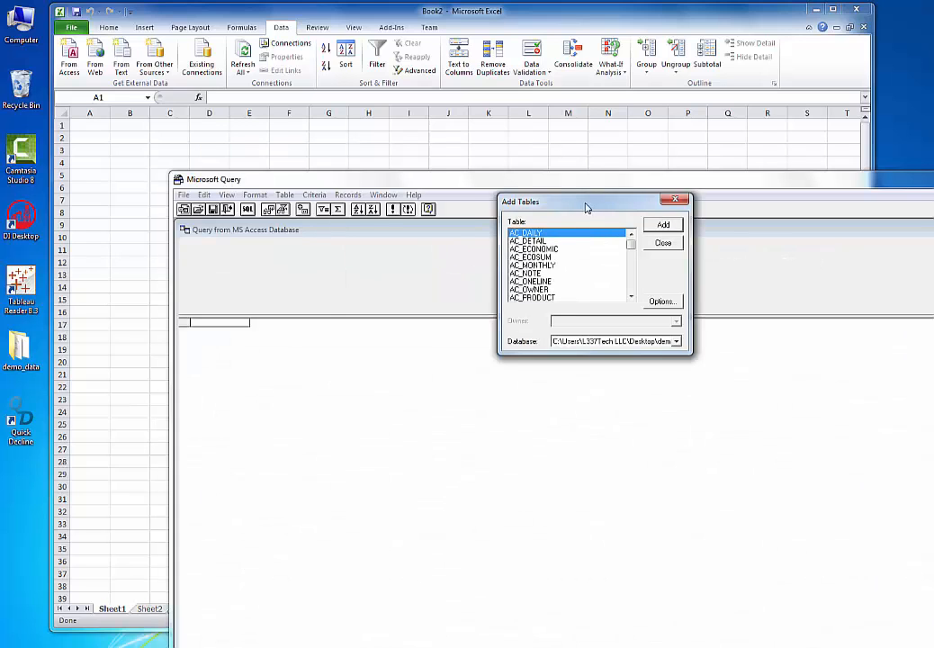
pyautogui.moveTo(591, 204); pyautogui.dragTo(360, 255)
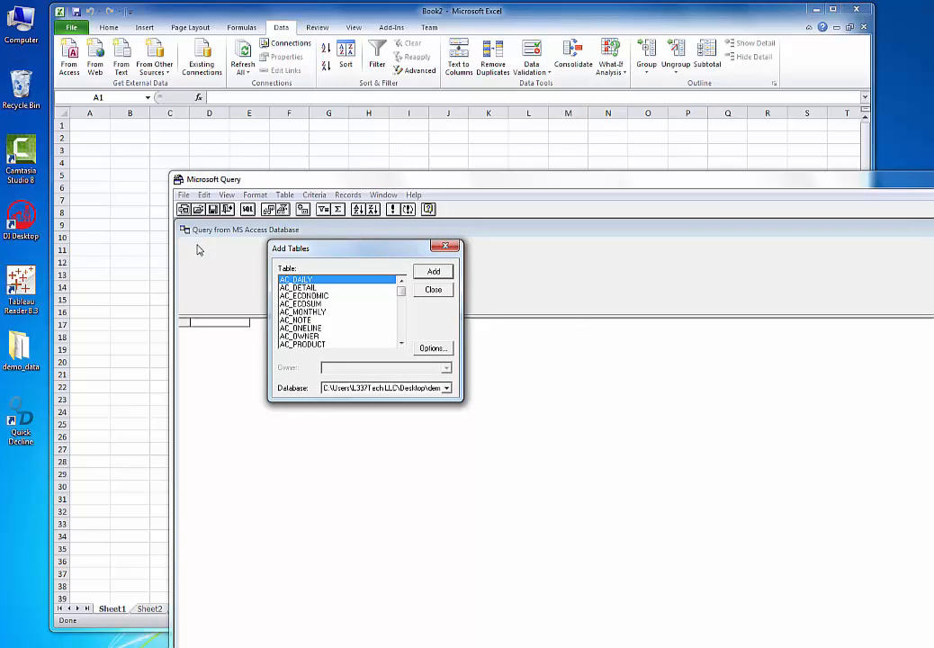
# Switch to Quick Decline, create and load a new project named access_test, and open the form for adding a database.
pyautogui.click(26, 417)
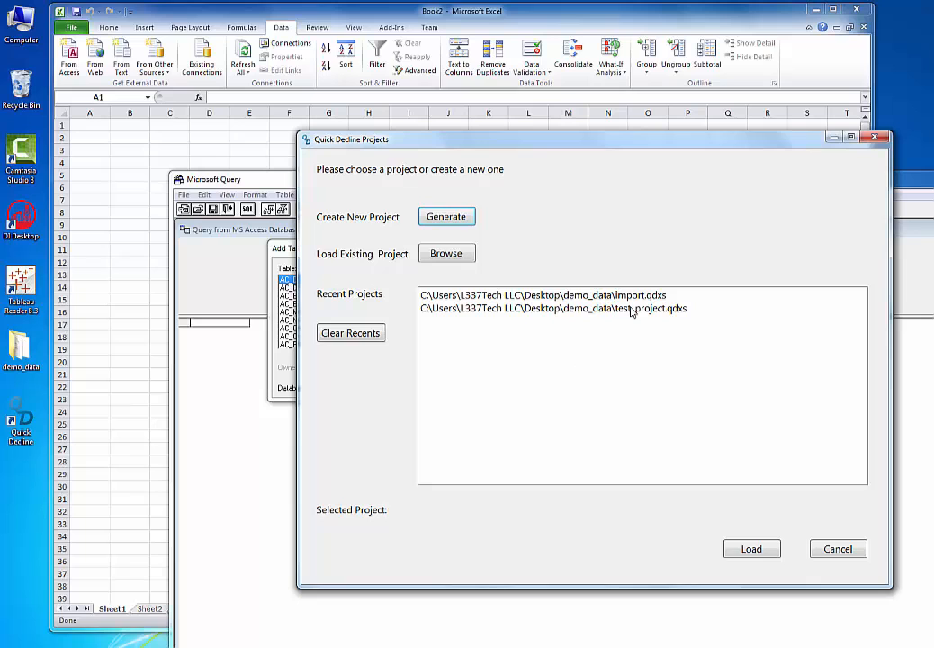
pyautogui.click(448, 218)
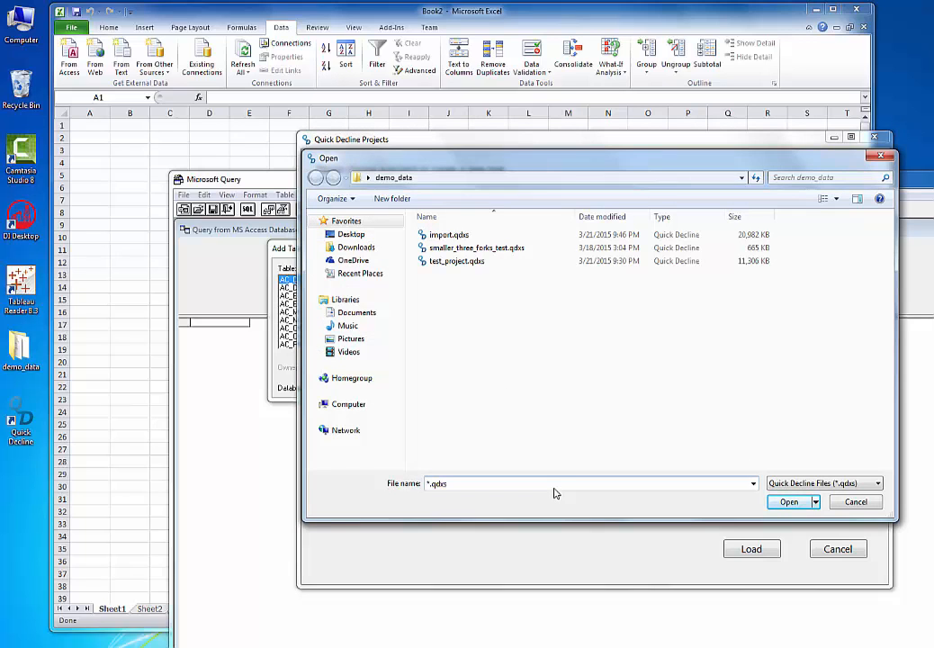
pyautogui.write('access_test')
pyautogui.click(789, 502)
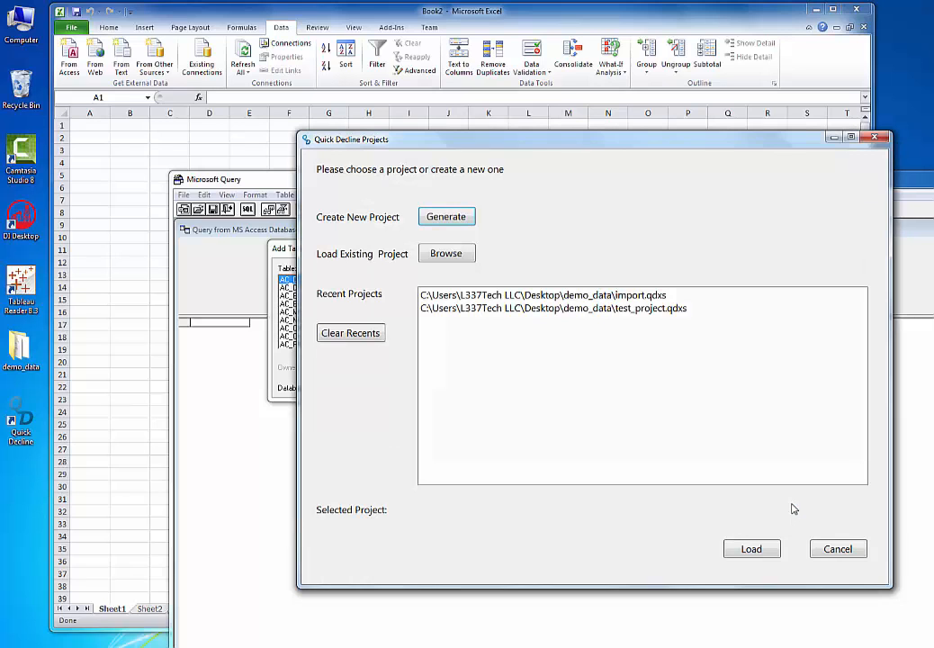
pyautogui.click(743, 550)
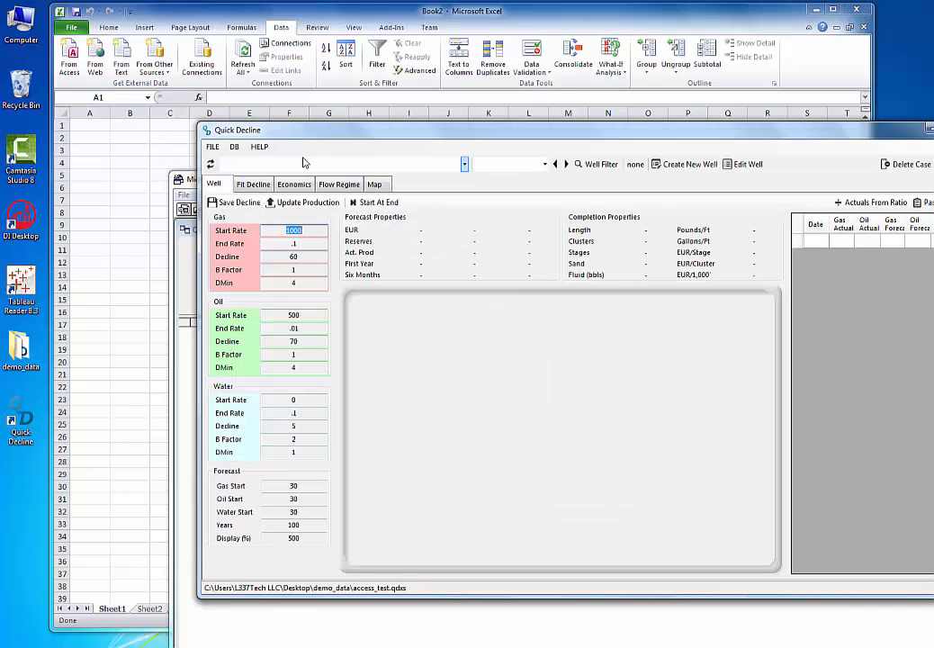
pyautogui.click(229, 147)
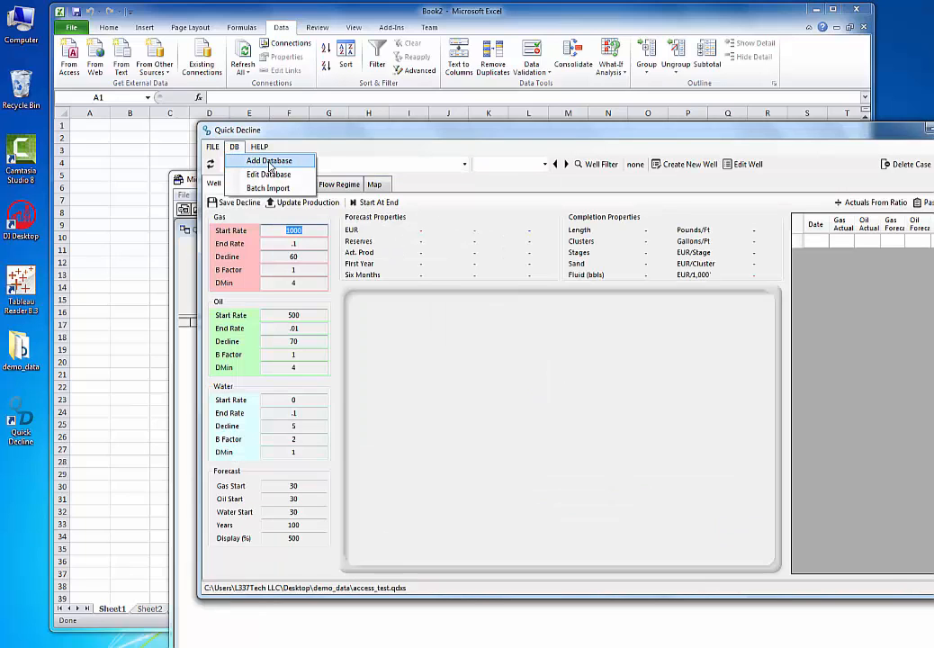
pyautogui.click(269, 162)
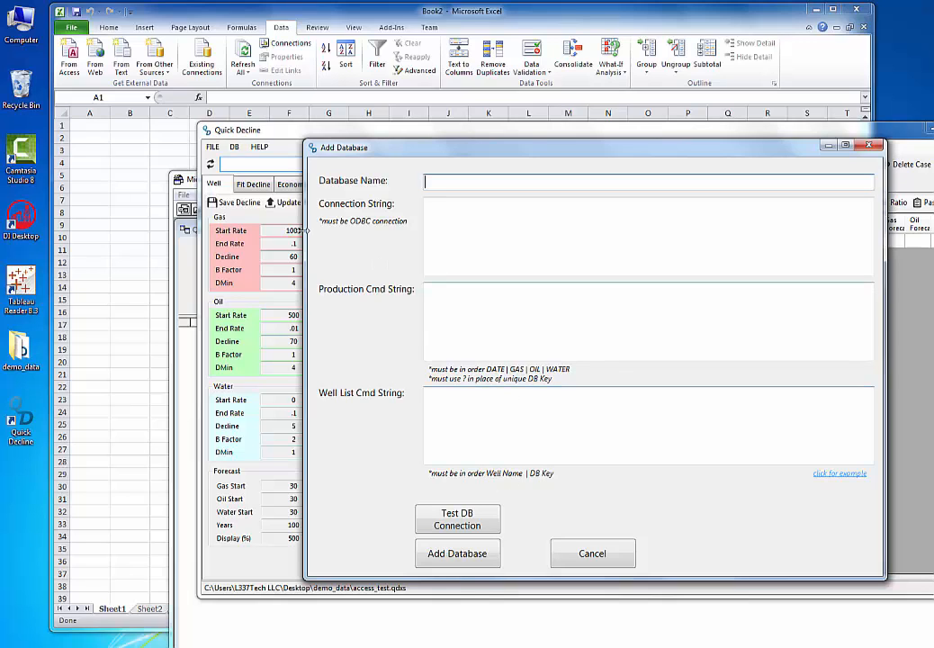
# Switch back to Microsoft Query, add the AC_PROPERTY table to the query and close the table list.
pyautogui.click(182, 232)
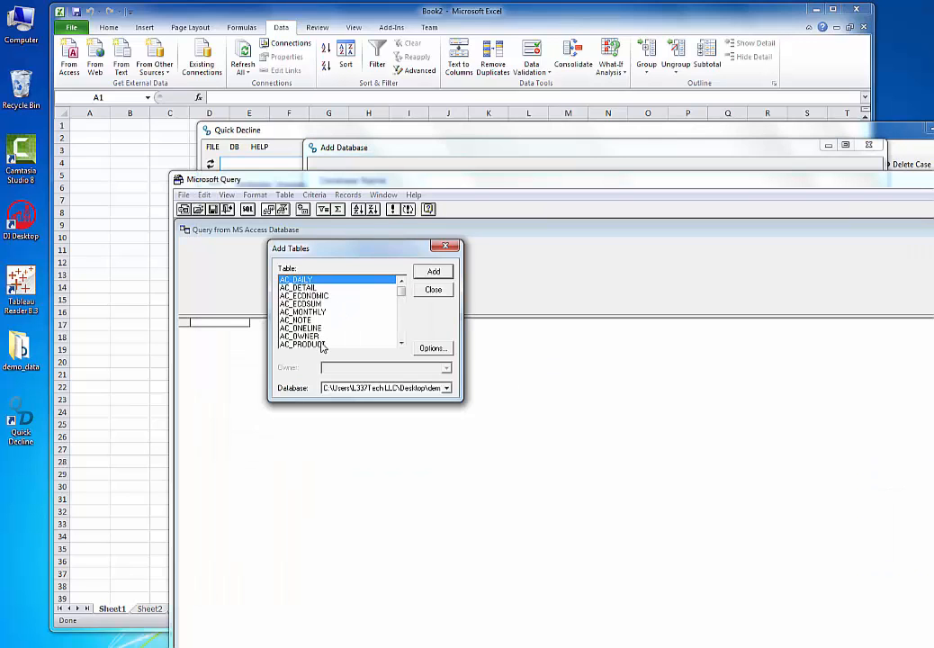
pyautogui.scroll(-1, 317, 340)
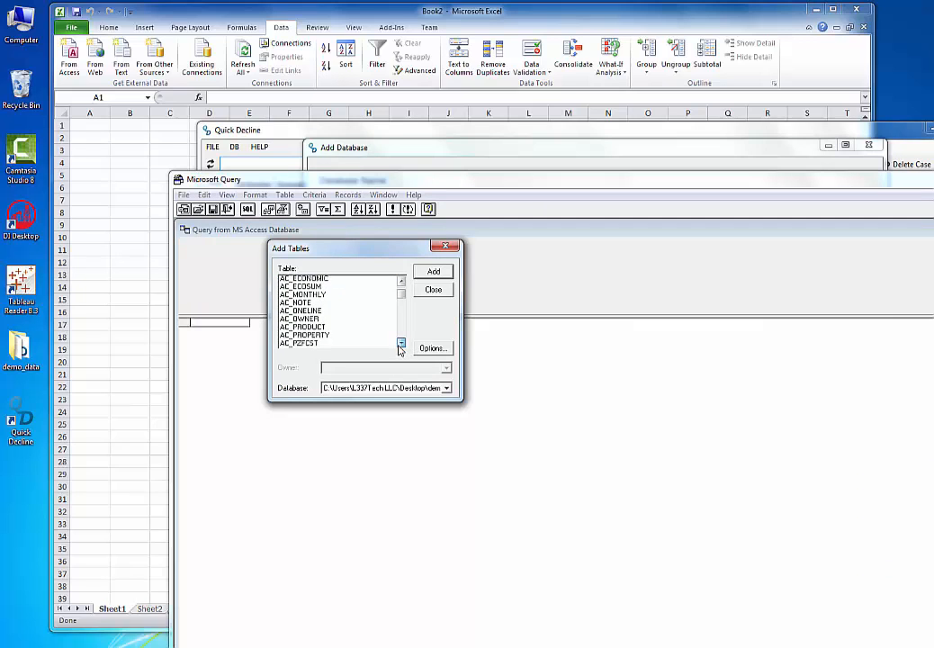
pyautogui.doubleClick(317, 329)
pyautogui.click(445, 246)
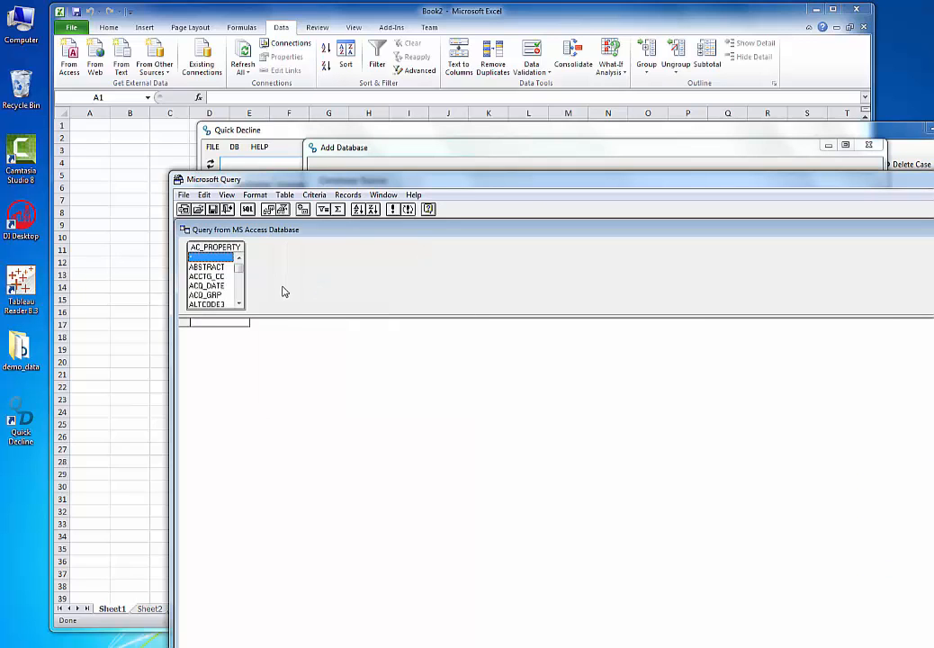
# Add the ENTITY and PROPNUM fields of AC_PROPERTY to the query and return the data to Excel as a table at cell A1.
pyautogui.moveTo(287, 317); pyautogui.dragTo(272, 379)
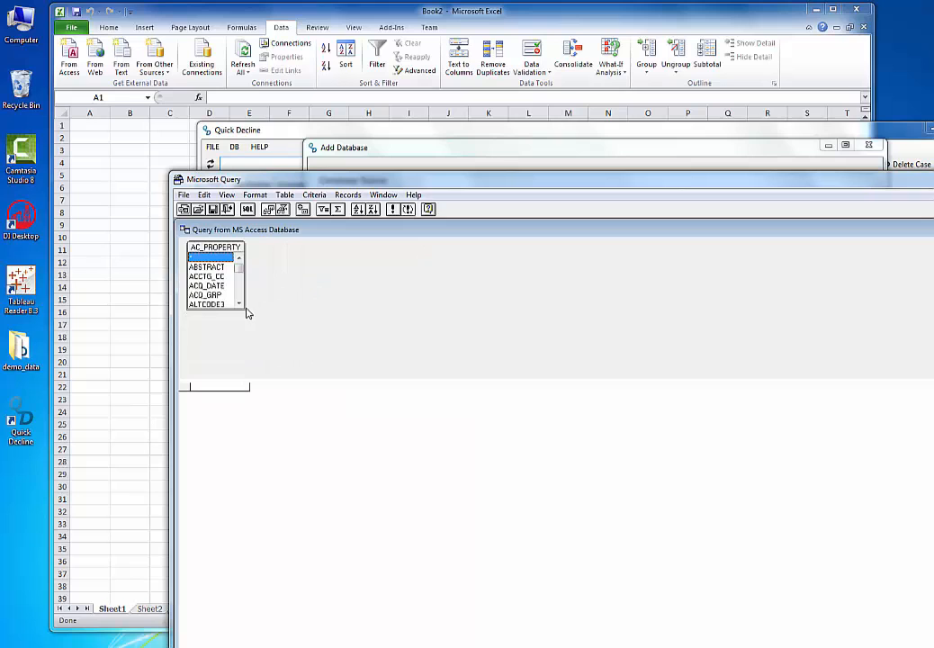
pyautogui.moveTo(246, 311); pyautogui.dragTo(349, 362)
pyautogui.moveTo(344, 273); pyautogui.dragTo(344, 325)
pyautogui.doubleClick(214, 286)
pyautogui.doubleClick(210, 295)
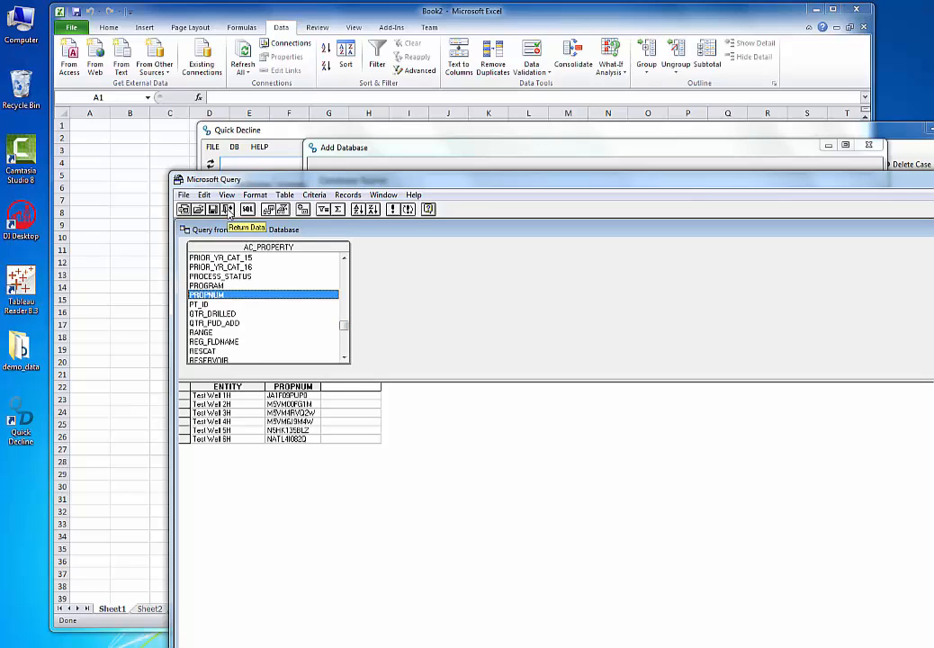
pyautogui.click(229, 210)
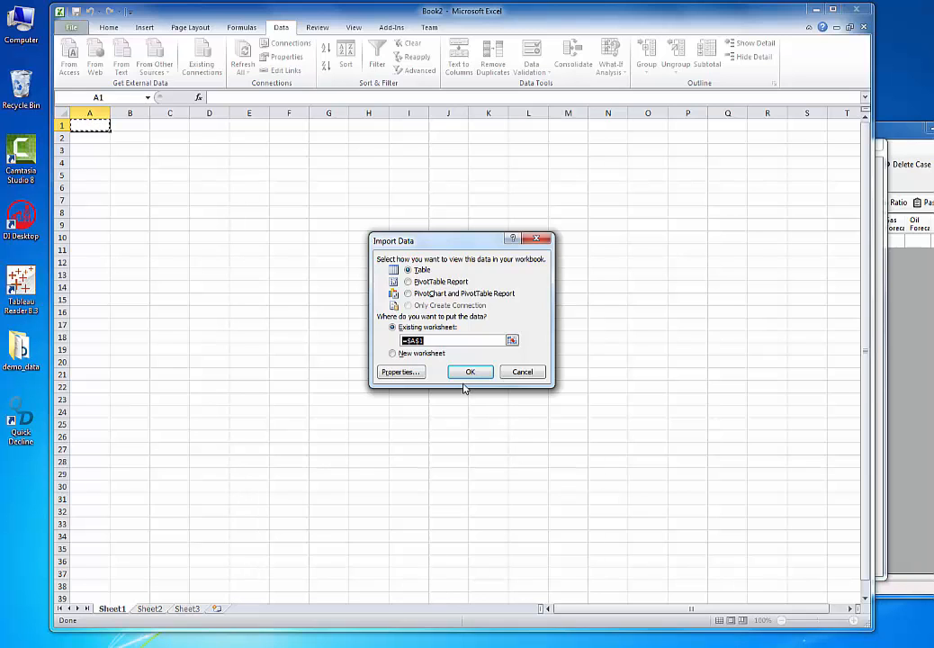
pyautogui.click(471, 372)
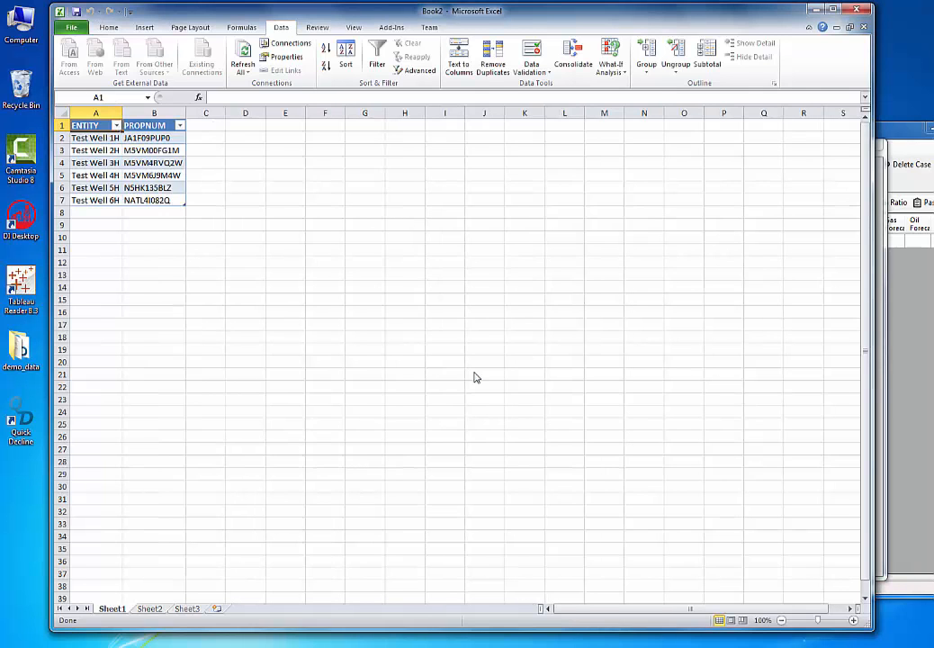
# Open the connection properties of the ENTITY and PROPNUM query table, show their definition, and enlarge the dialog to expose the full connection string.
pyautogui.click(93, 150)
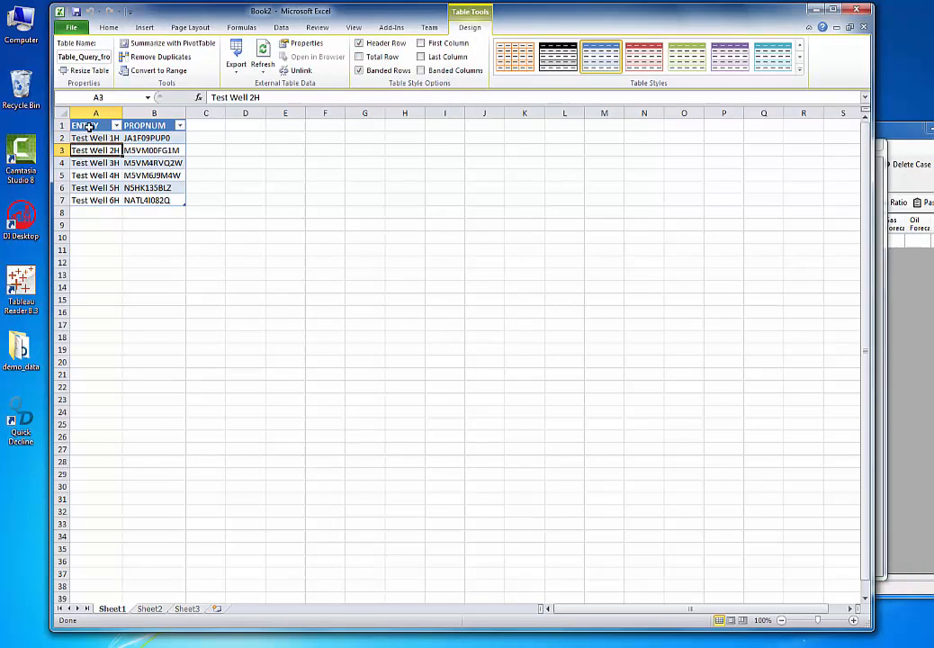
pyautogui.click(89, 127)
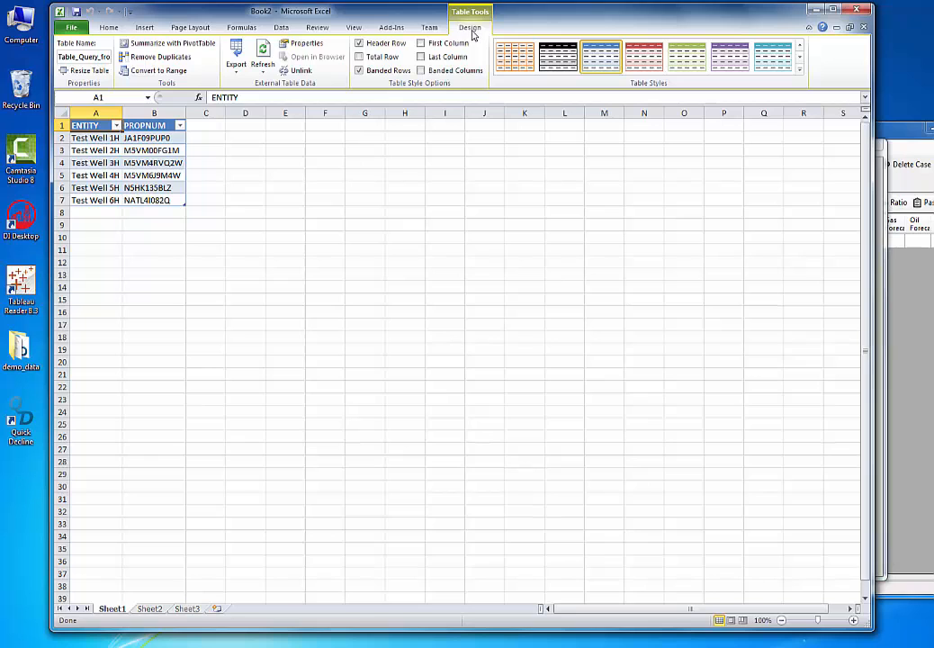
pyautogui.click(304, 45)
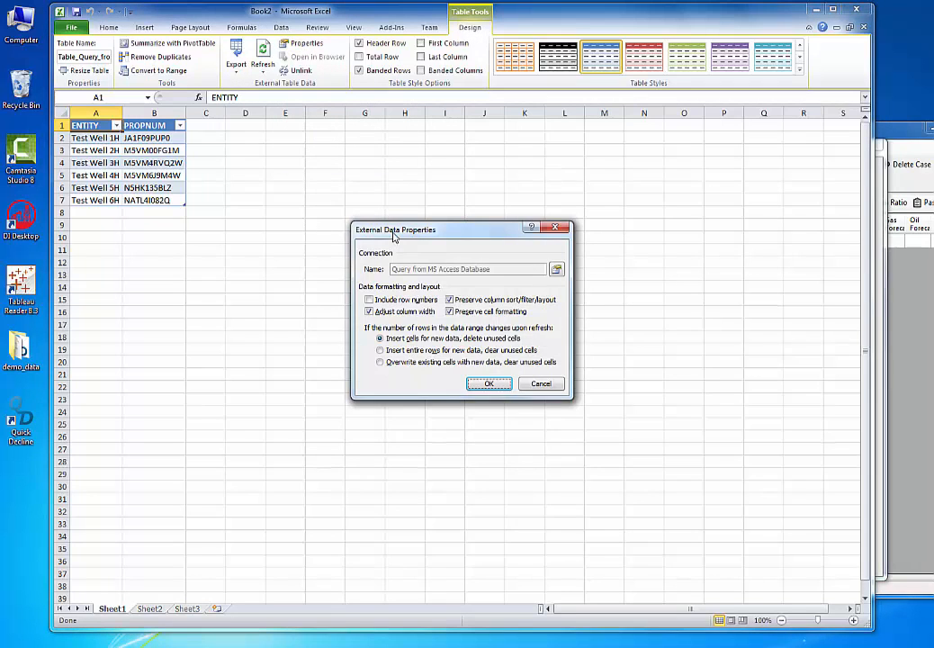
pyautogui.moveTo(393, 232); pyautogui.dragTo(250, 157)
pyautogui.click(412, 195)
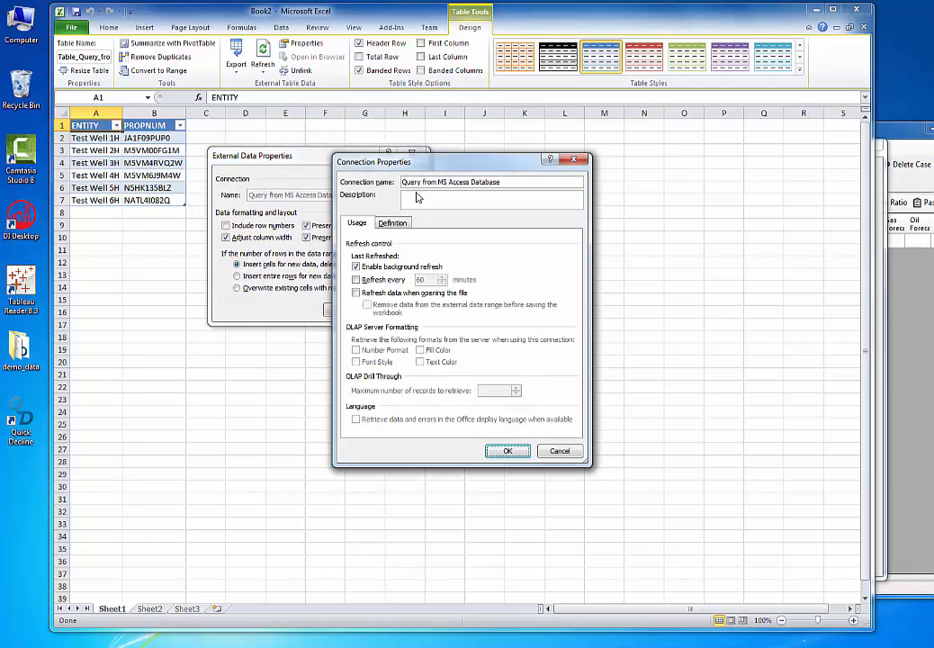
pyautogui.click(391, 222)
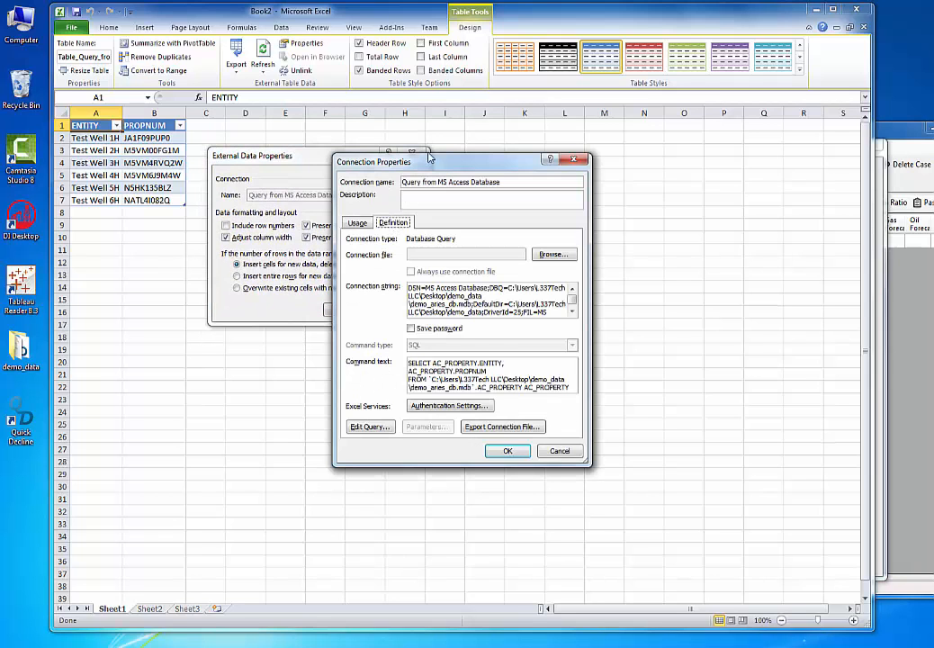
pyautogui.moveTo(430, 164); pyautogui.dragTo(335, 117)
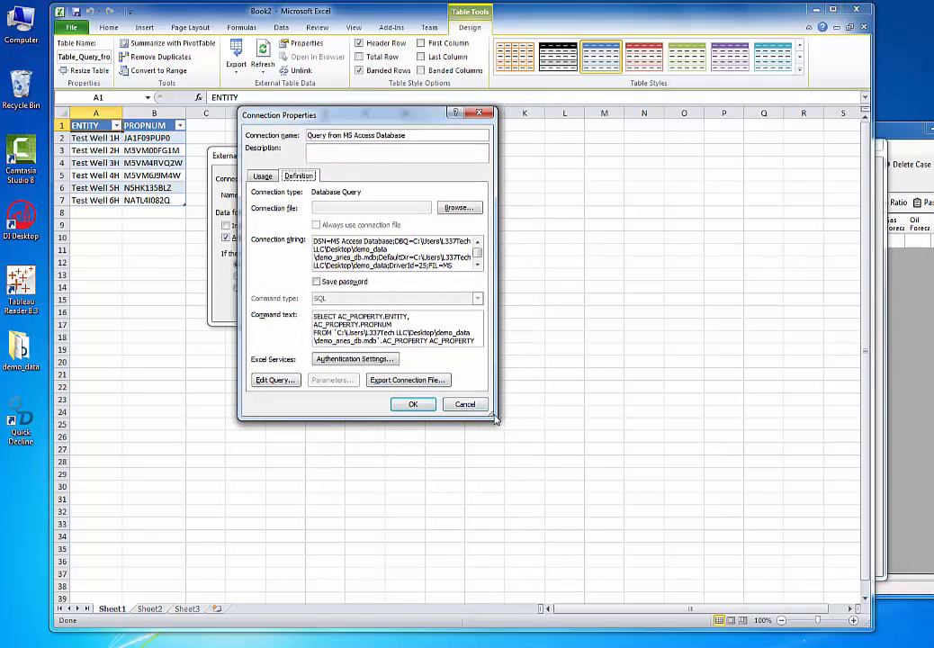
pyautogui.moveTo(495, 417); pyautogui.dragTo(562, 536)
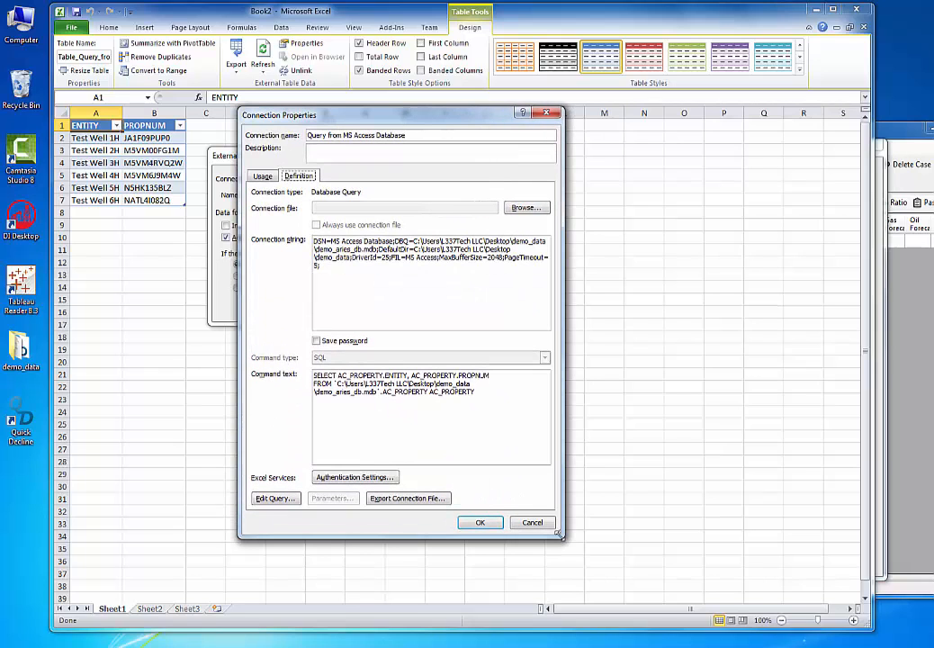
# Copy the connection string into the Connection String field of Quick Decline's Add Database form and name the database "test access db".
pyautogui.moveTo(366, 283); pyautogui.dragTo(299, 235)
pyautogui.hotkey('ctrl', 'c')
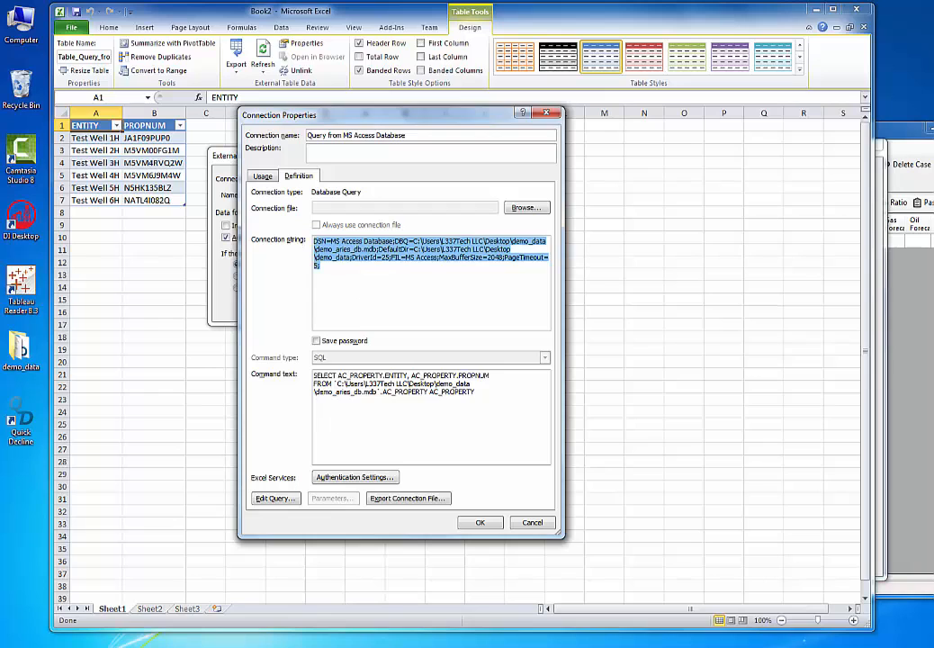
pyautogui.click(400, 633)
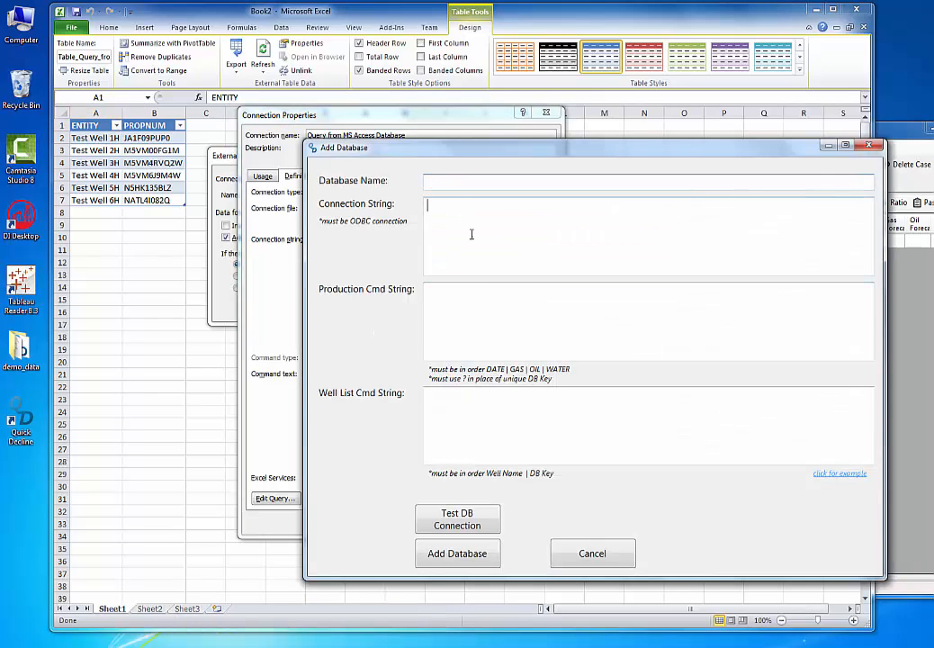
pyautogui.hotkey('ctrl', 'v')
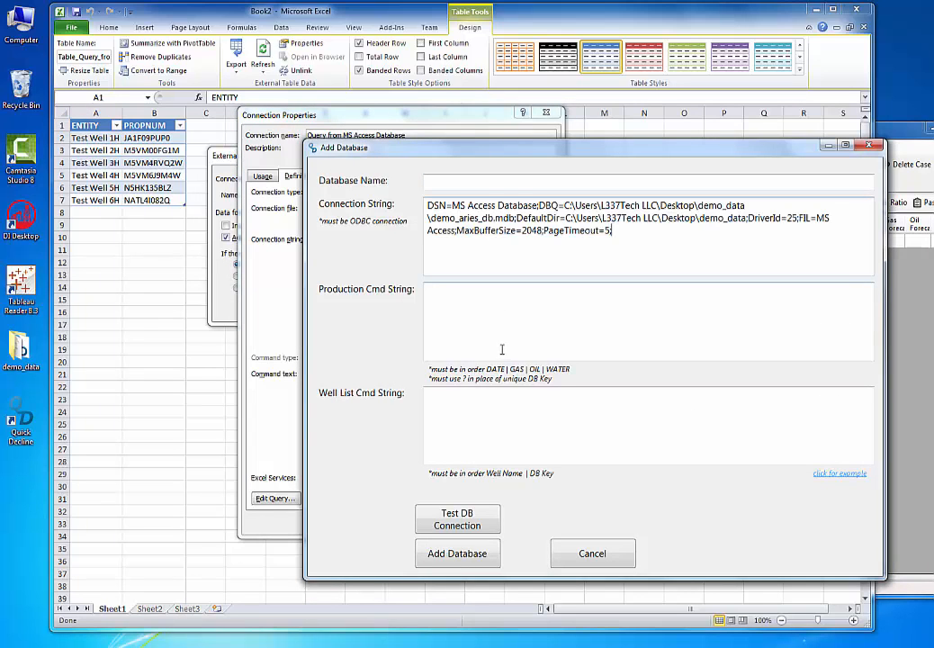
pyautogui.click(435, 183)
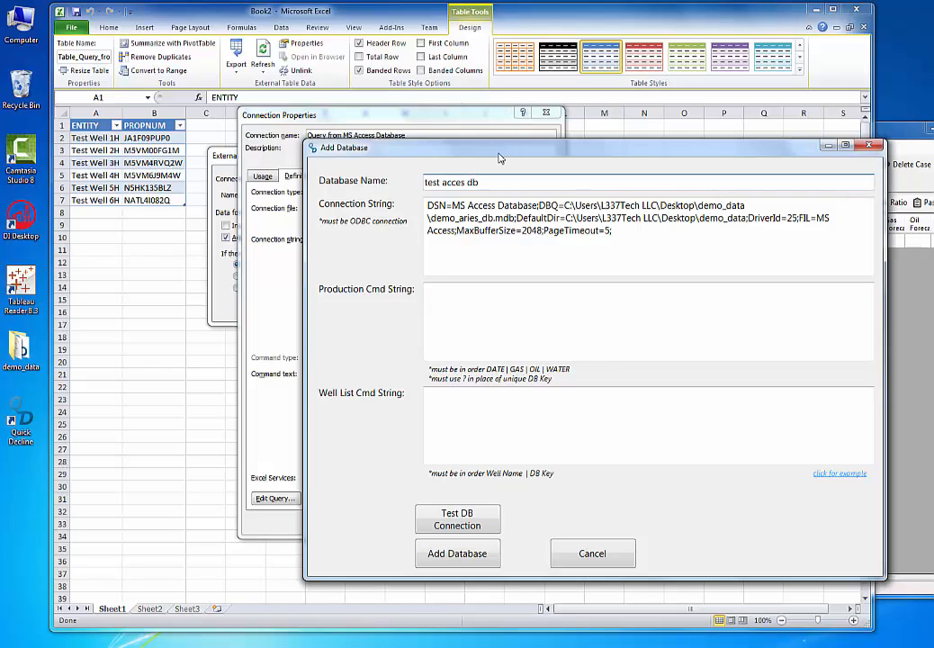
pyautogui.write('s')
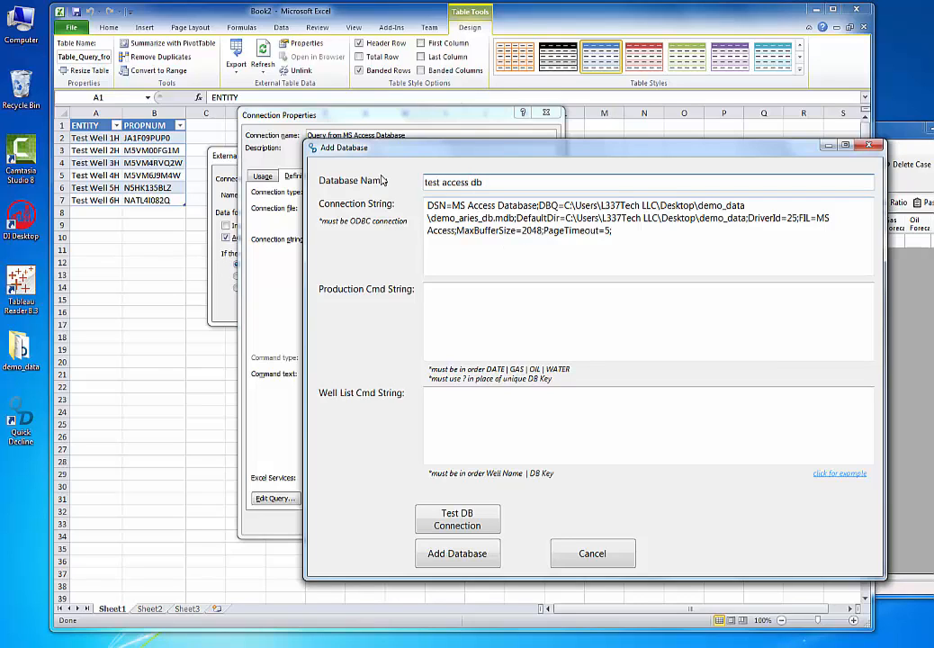
# Copy the SQL command text from Excel's connection properties into Quick Decline's Well List Cmd String field.
pyautogui.click(478, 298)
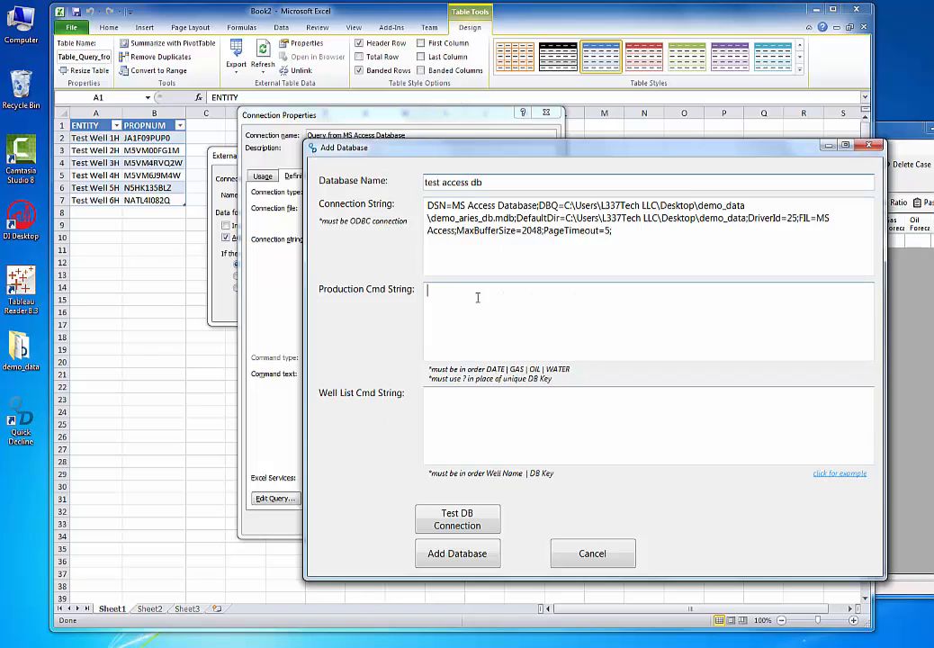
pyautogui.click(471, 432)
pyautogui.click(268, 277)
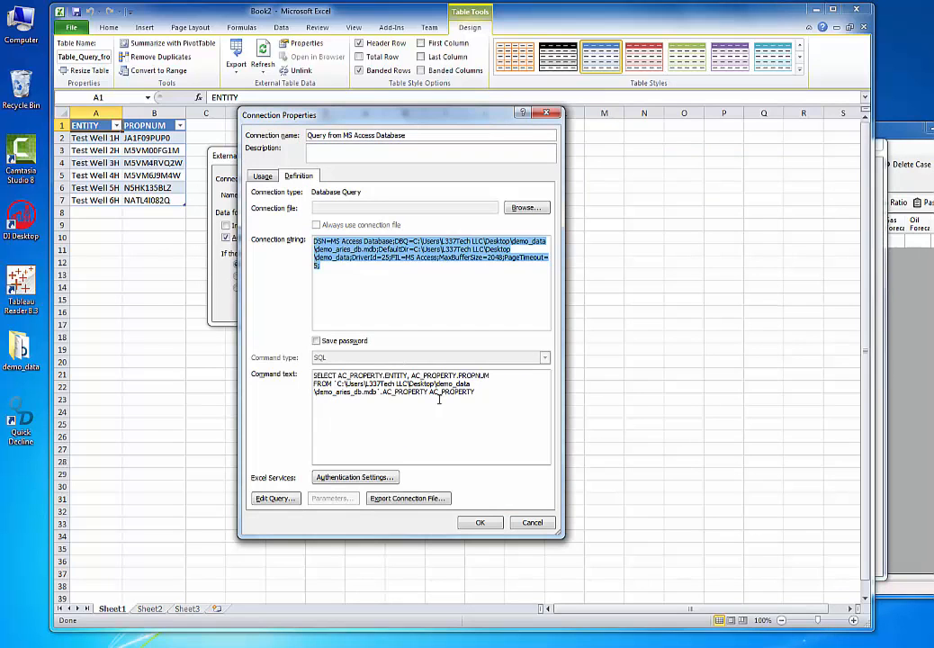
pyautogui.moveTo(495, 397); pyautogui.dragTo(253, 357)
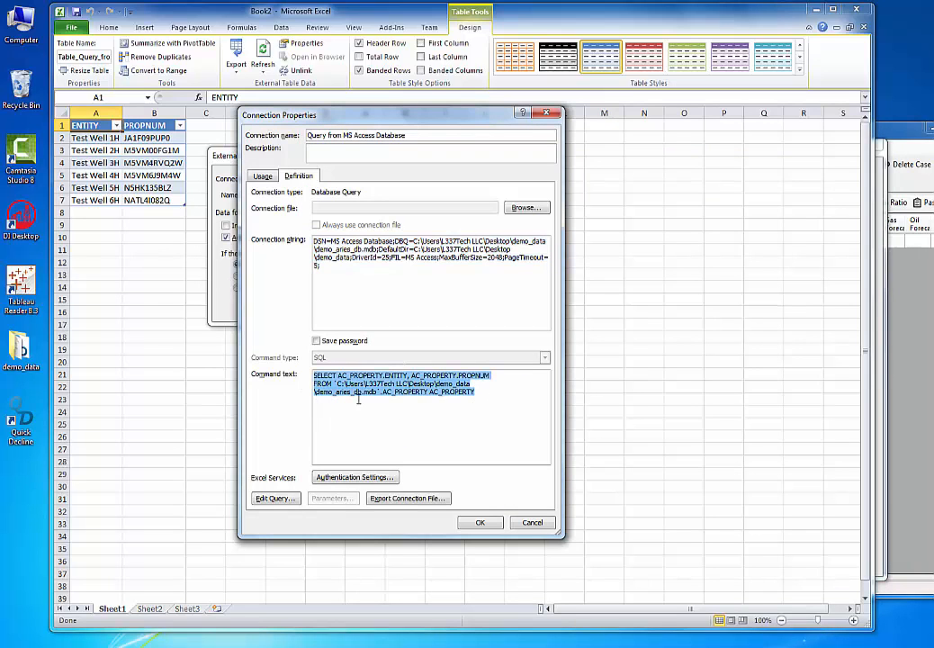
pyautogui.hotkey('alt', 'Tab')
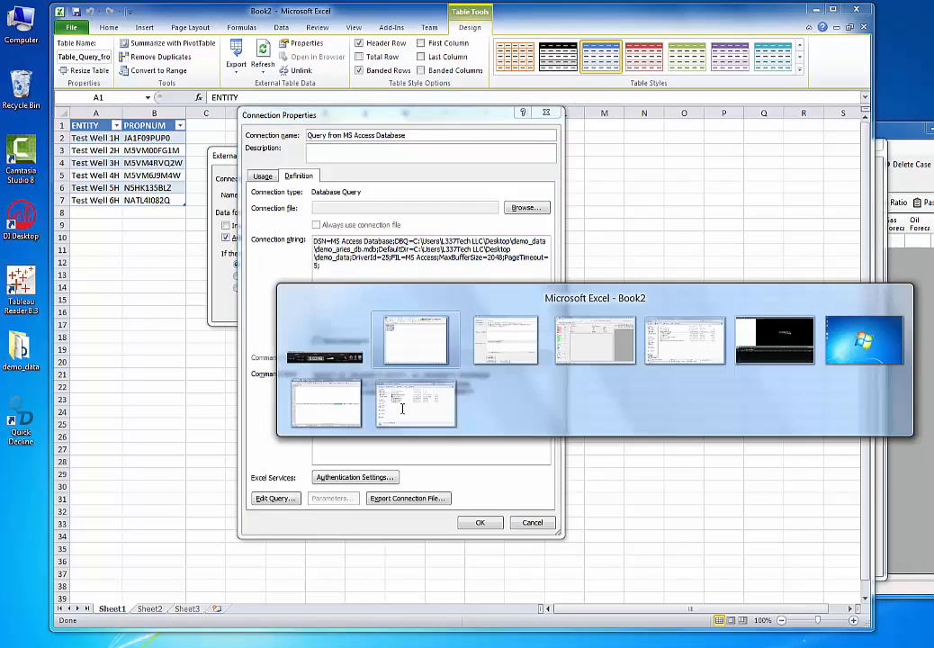
pyautogui.click(391, 633)
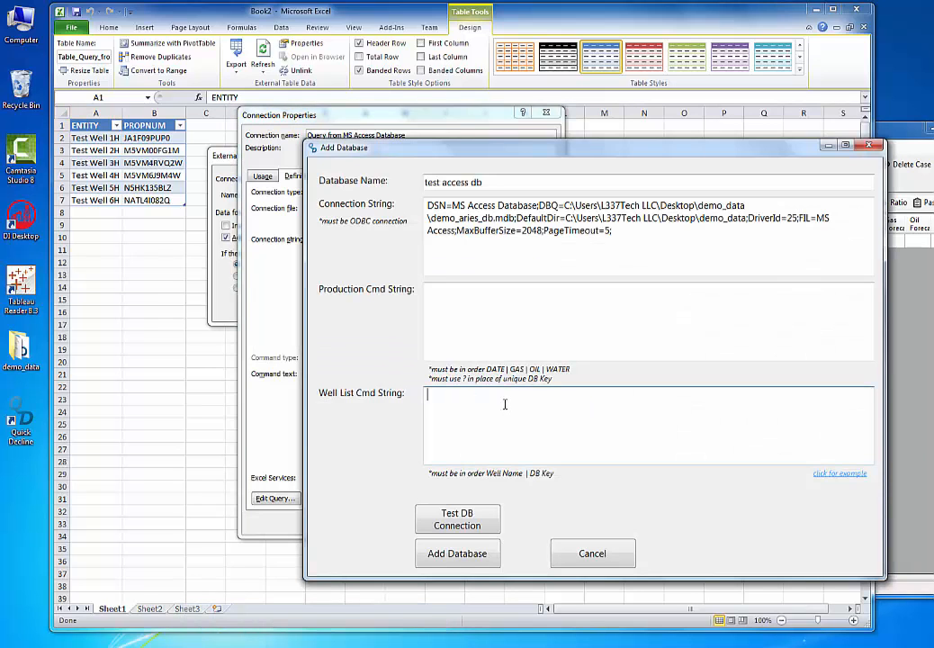
pyautogui.write('SELECT AC_PROPERTY.ENTITY, AC_PROPERTY.PROPNUM FROM `C:\\Users\\L337Tech LLC\\Desktop\\demo_data\\demo_aries_db.mdb`.AC_PROPERTY AC_PROPERTY')
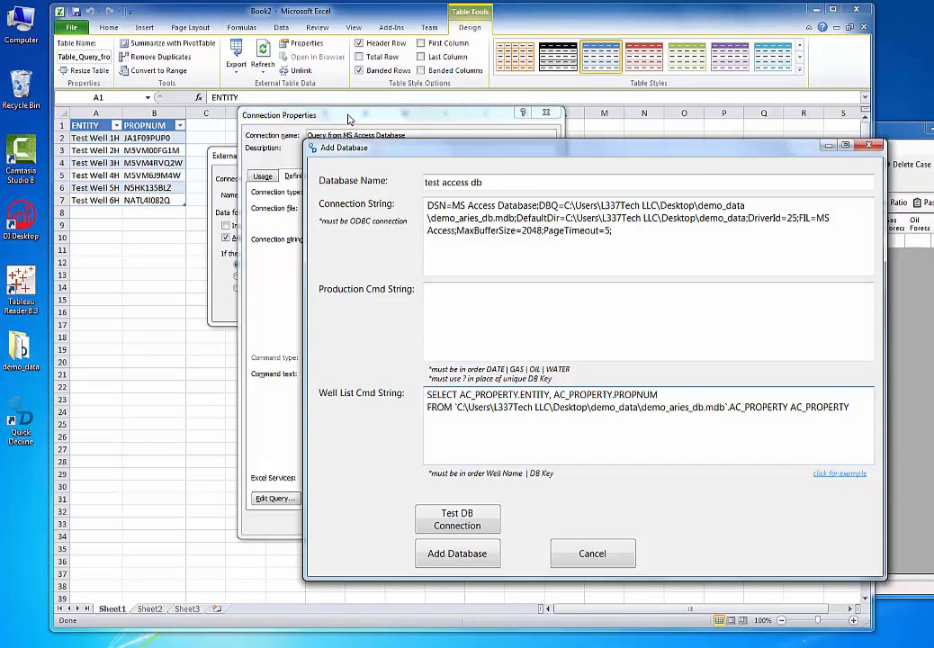
# Return to Excel and close the connection properties and the external data properties.
pyautogui.click(349, 119)
pyautogui.click(545, 112)
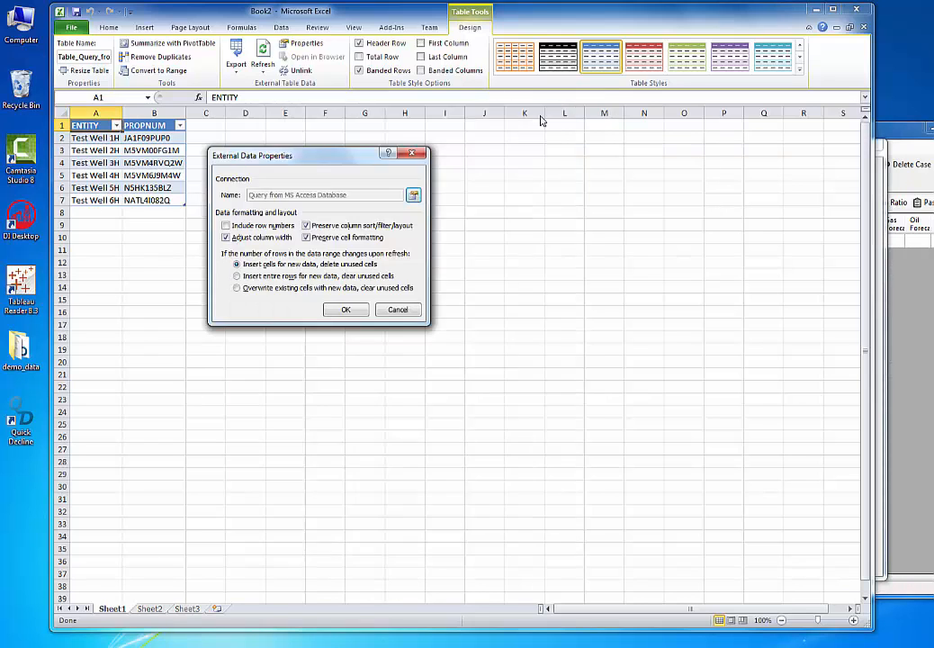
pyautogui.click(411, 153)
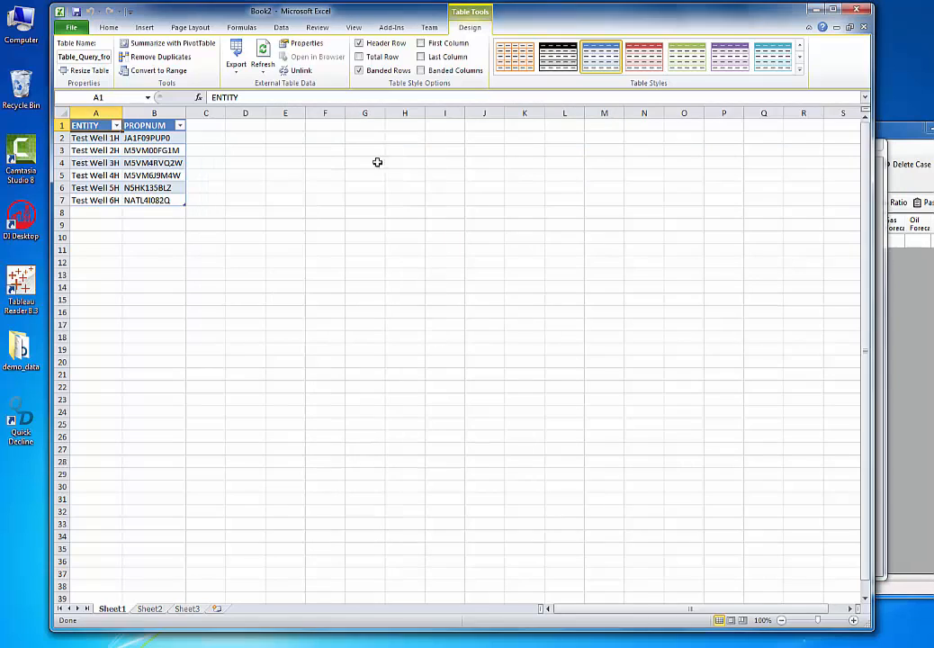
# Start a new Microsoft Query import on Sheet2 using the MS Access Database data source with the Query Wizard.
pyautogui.click(149, 609)
pyautogui.click(281, 28)
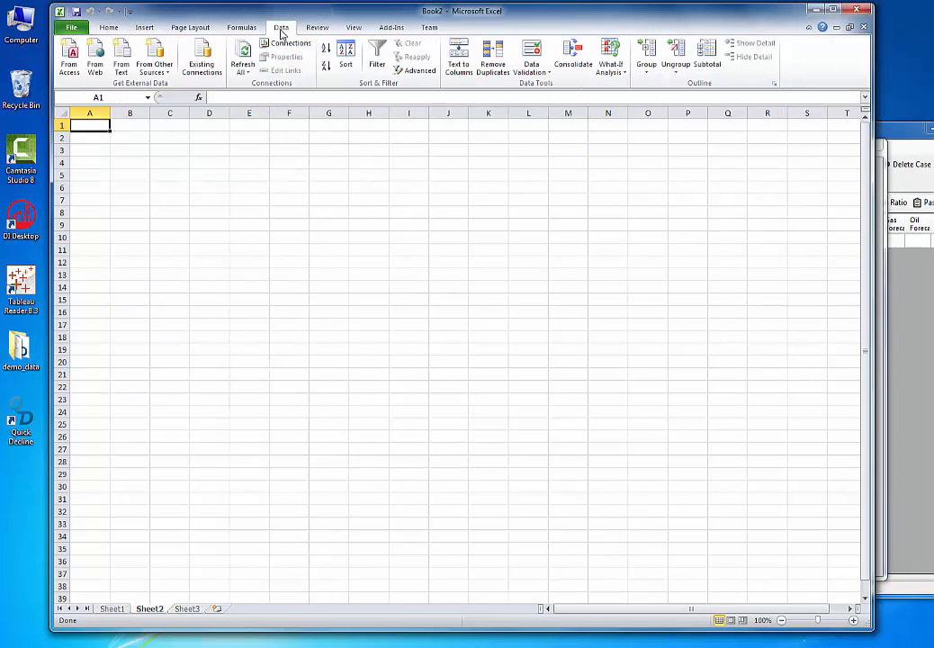
pyautogui.click(154, 65)
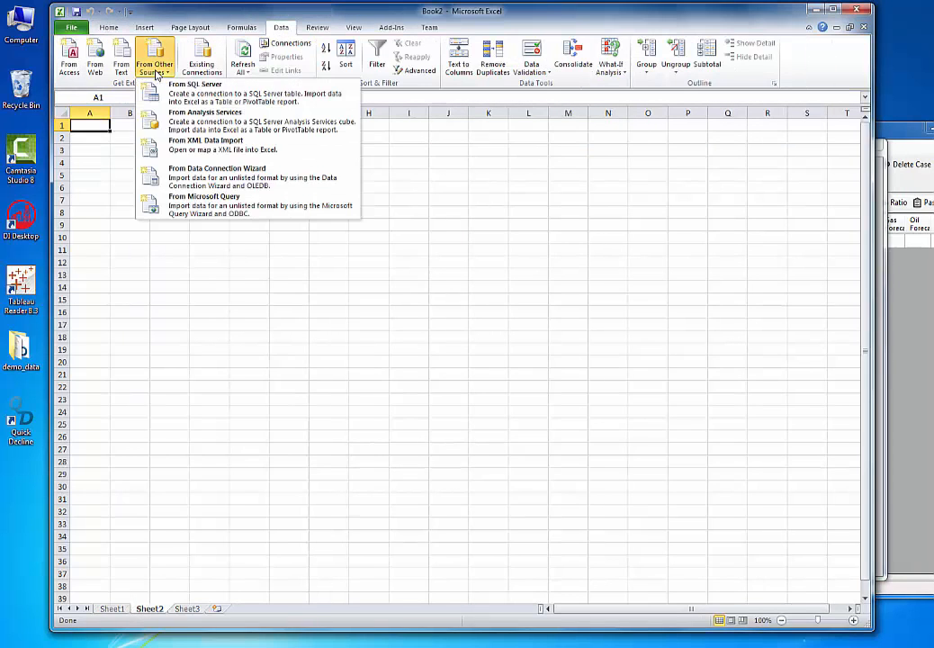
pyautogui.click(178, 208)
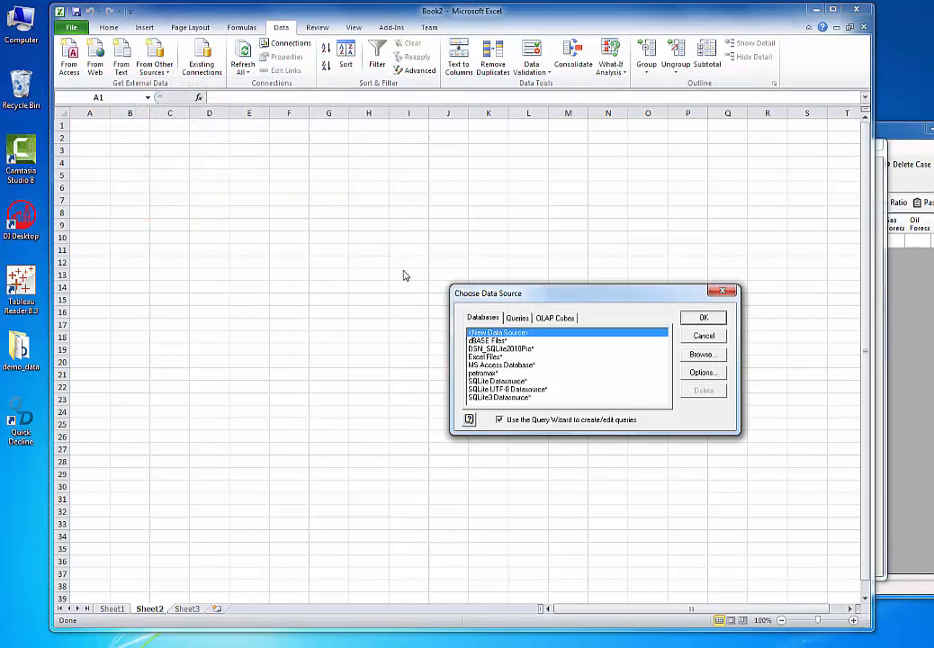
pyautogui.click(507, 366)
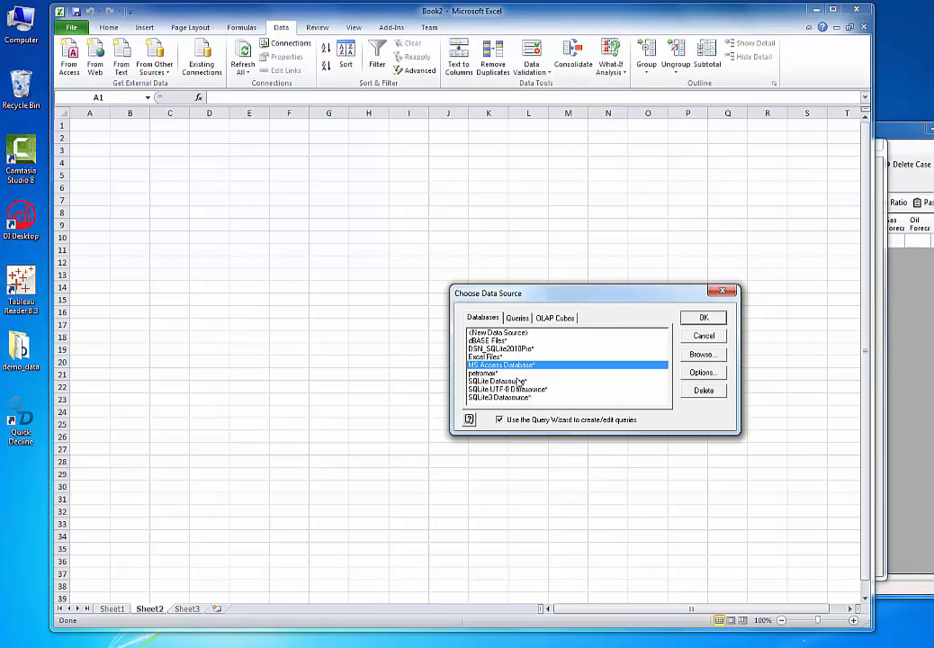
pyautogui.click(707, 321)
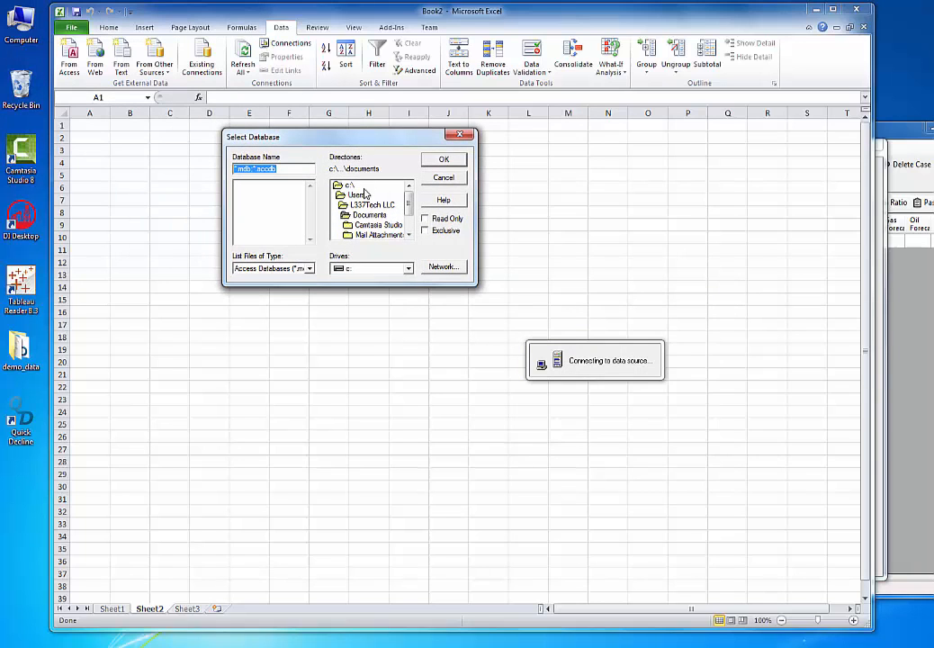
# Connect to the database demo_aries_db.mdb in the demo_data folder on the Desktop.
pyautogui.doubleClick(371, 204)
pyautogui.scroll(-1, 401, 205)
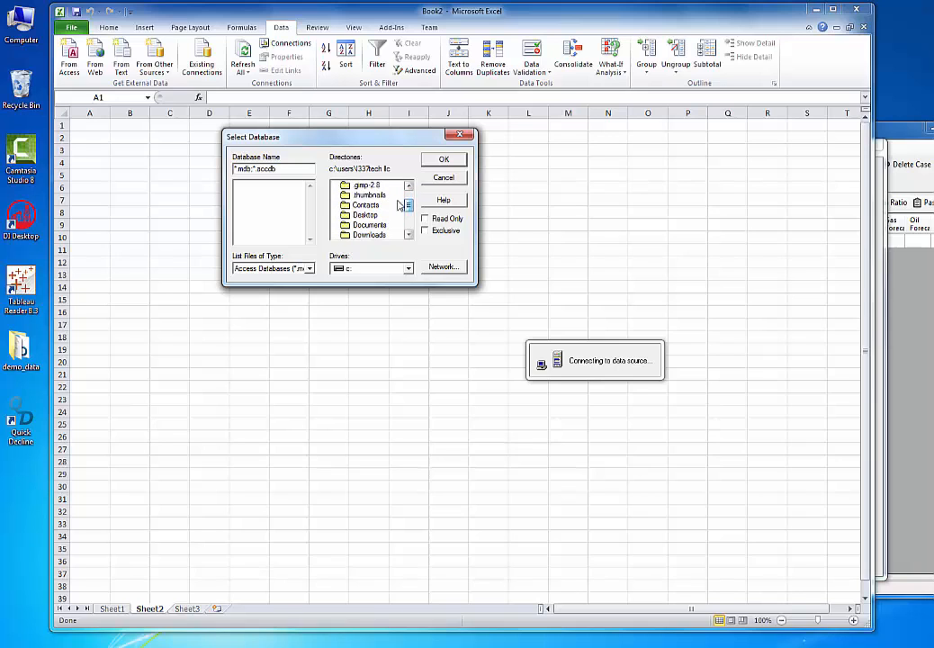
pyautogui.doubleClick(365, 214)
pyautogui.doubleClick(369, 224)
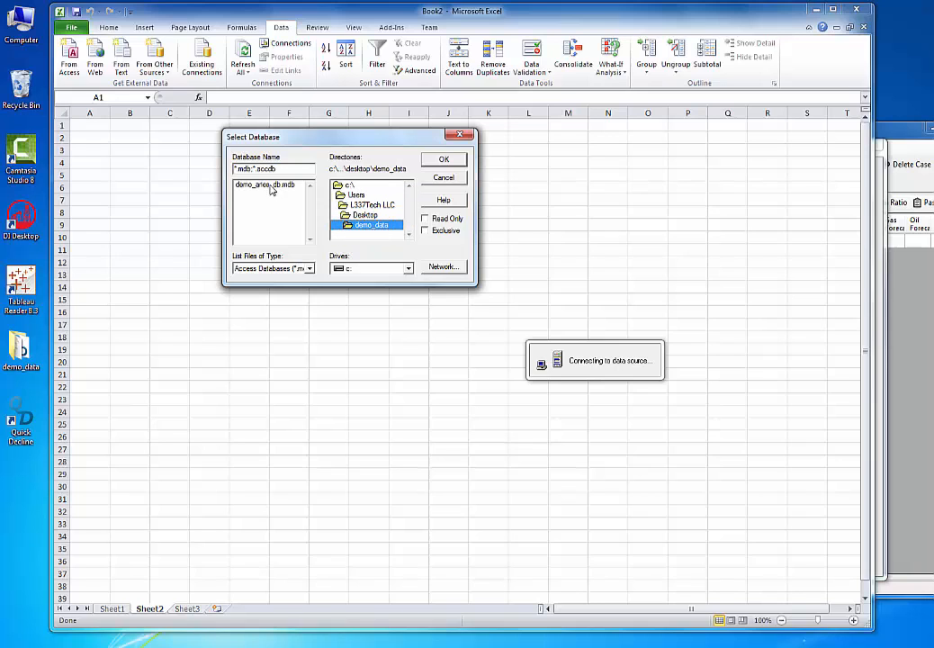
pyautogui.click(270, 184)
pyautogui.click(443, 160)
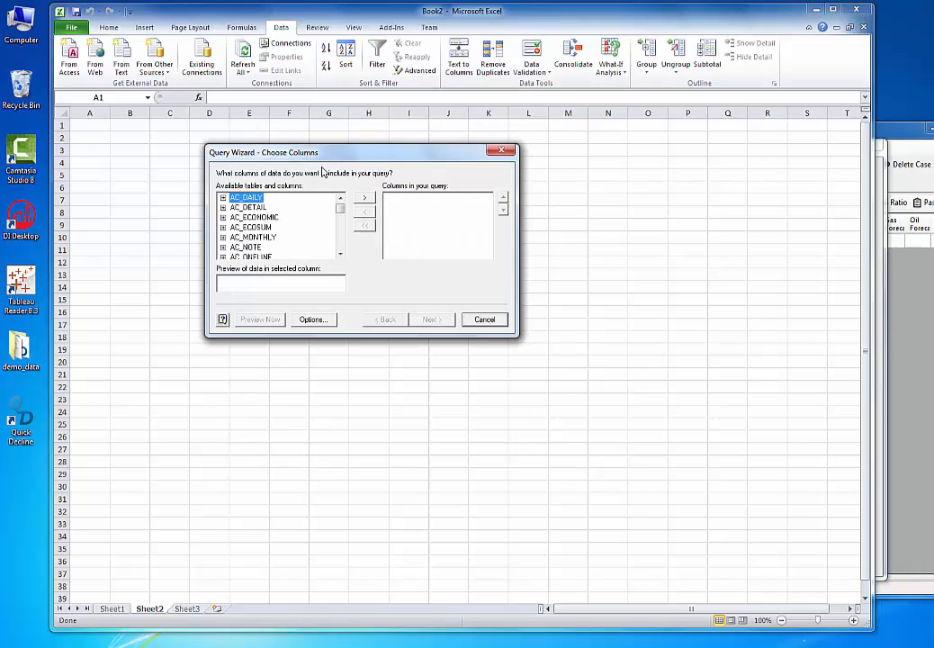
# Cancel the Query Wizard, continue editing in Microsoft Query, and add only the AC_DAILY table to the query.
pyautogui.click(484, 319)
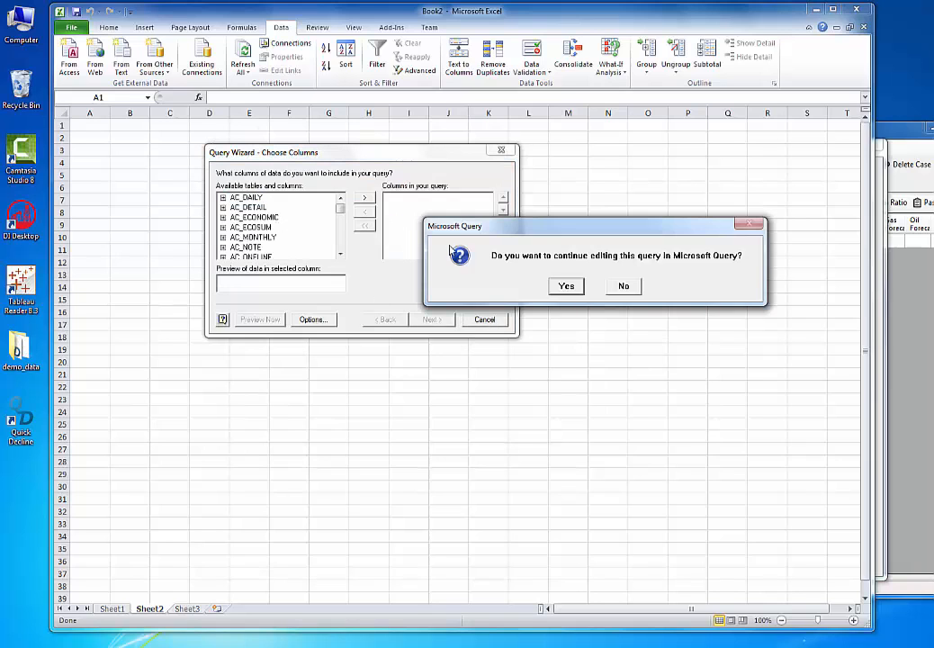
pyautogui.click(566, 287)
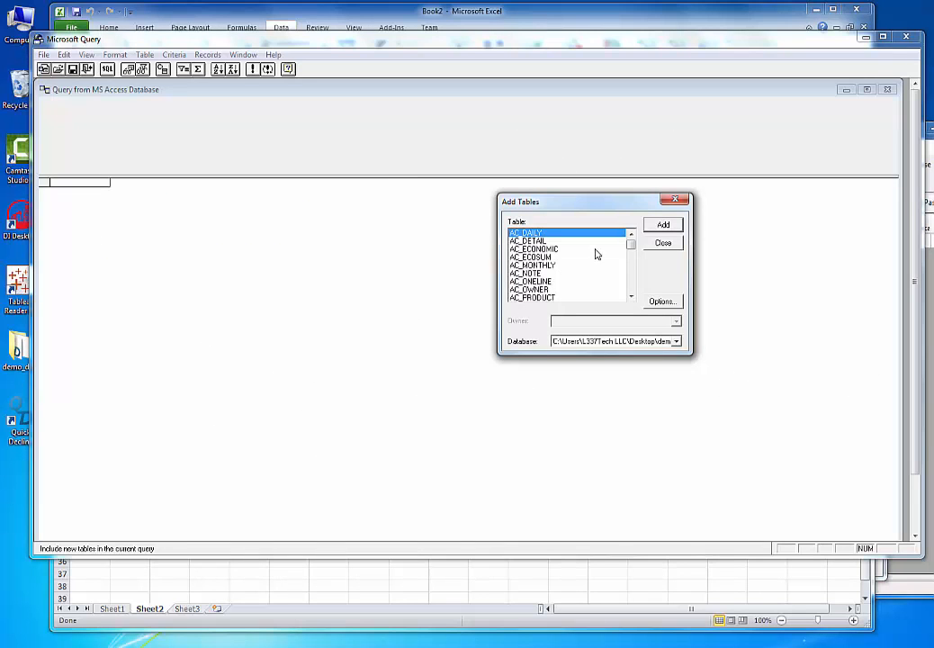
pyautogui.moveTo(632, 245); pyautogui.dragTo(632, 245)
pyautogui.doubleClick(531, 236)
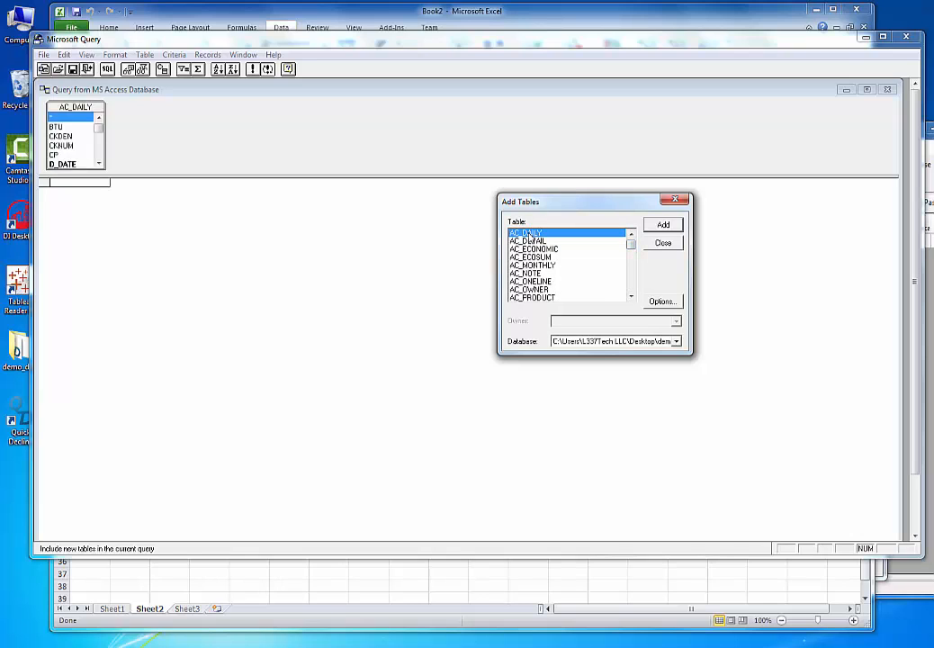
pyautogui.click(663, 244)
# Enlarge the table pane and the AC_DAILY field list to show more fields.
pyautogui.moveTo(459, 178); pyautogui.dragTo(463, 208)
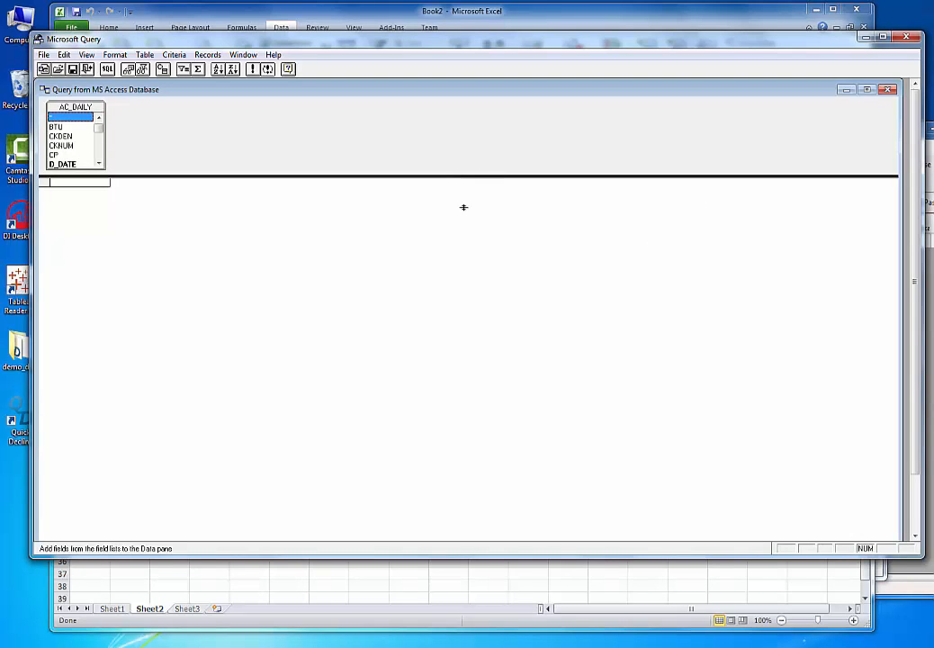
pyautogui.moveTo(455, 279); pyautogui.dragTo(455, 279)
pyautogui.moveTo(104, 168); pyautogui.dragTo(148, 235)
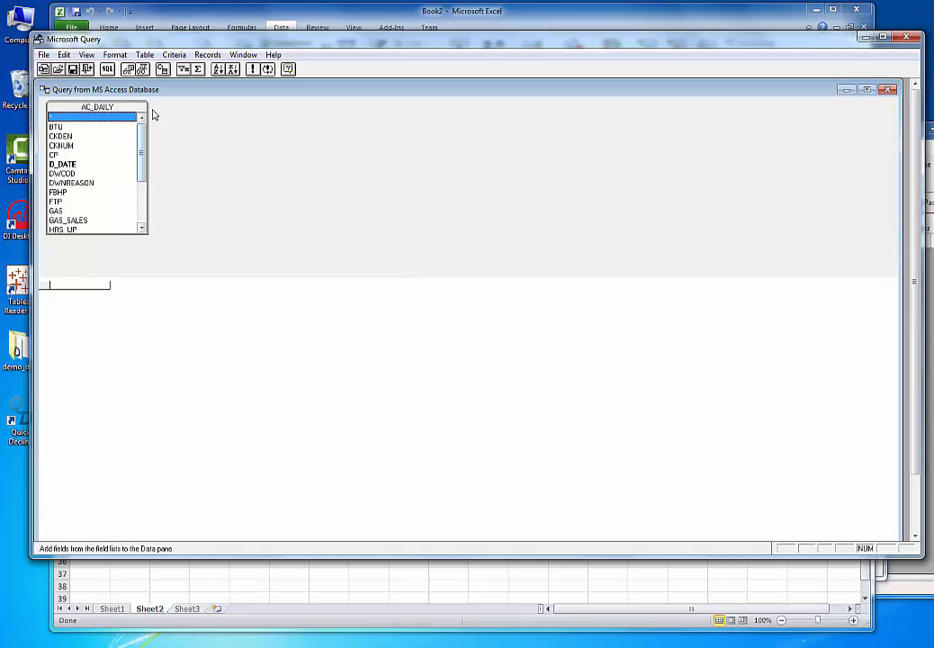
# Add a criterion to the query requiring PROPNUM to equal the parameter [value1], and close the criteria dialog.
pyautogui.click(174, 55)
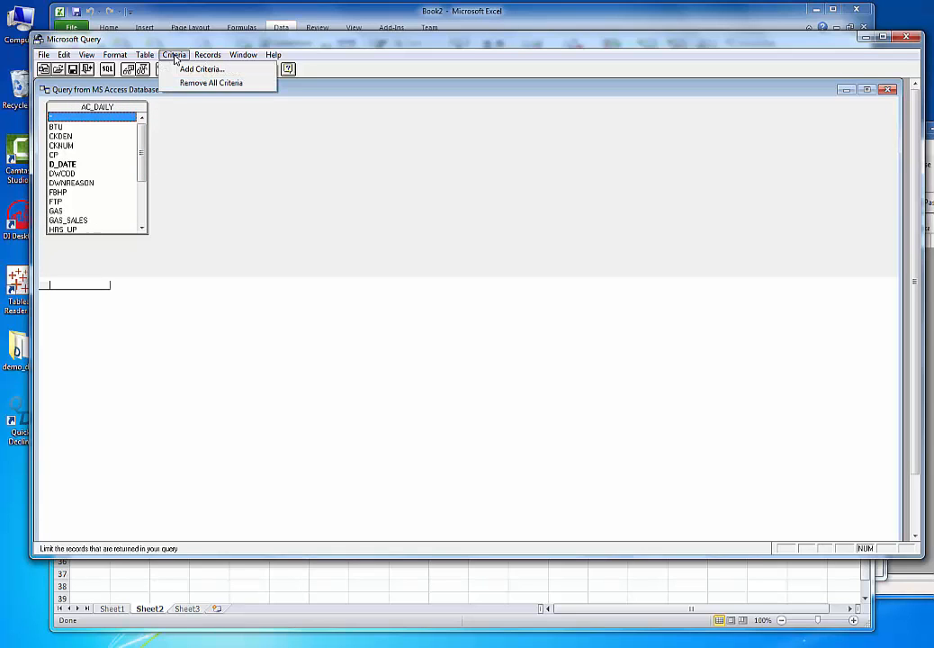
pyautogui.click(189, 69)
pyautogui.click(630, 274)
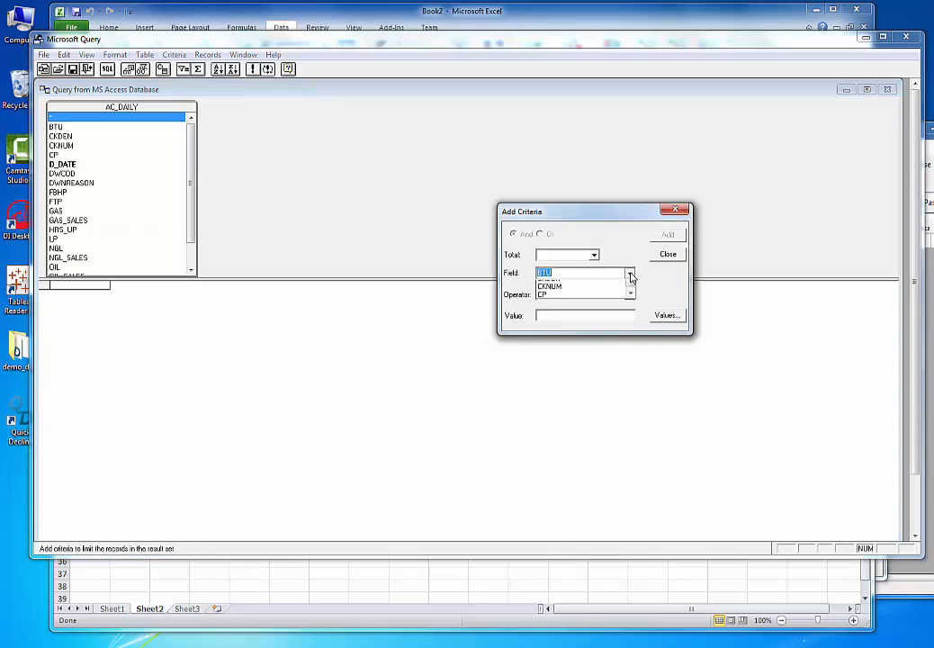
pyautogui.click(631, 307)
pyautogui.click(631, 307)
pyautogui.click(631, 307)
pyautogui.click(631, 307)
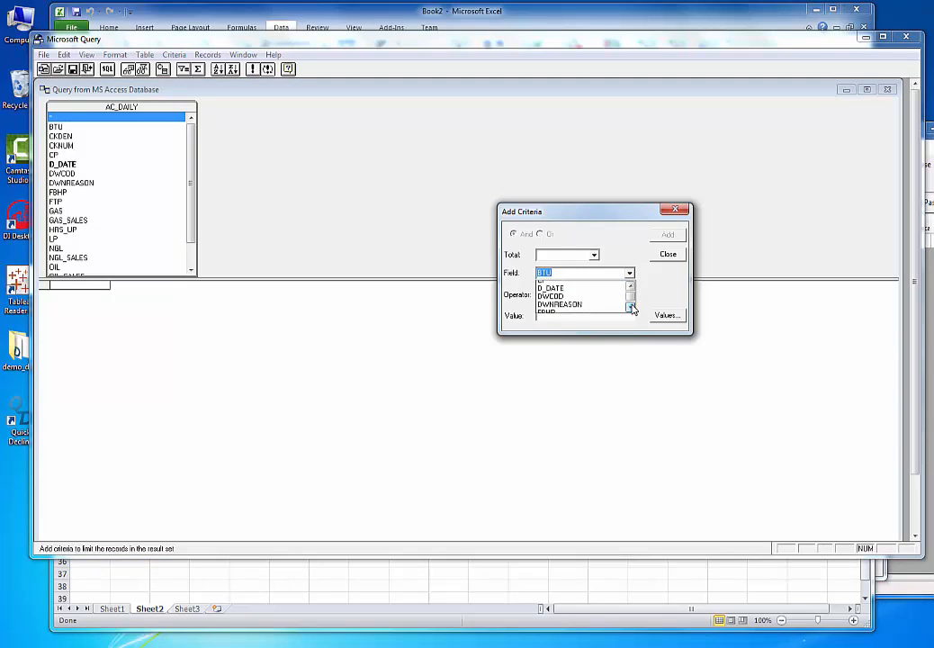
pyautogui.click(631, 307)
pyautogui.click(631, 307)
pyautogui.click(631, 307)
pyautogui.click(631, 307)
pyautogui.click(631, 307)
pyautogui.click(631, 307)
pyautogui.click(631, 307)
pyautogui.click(631, 307)
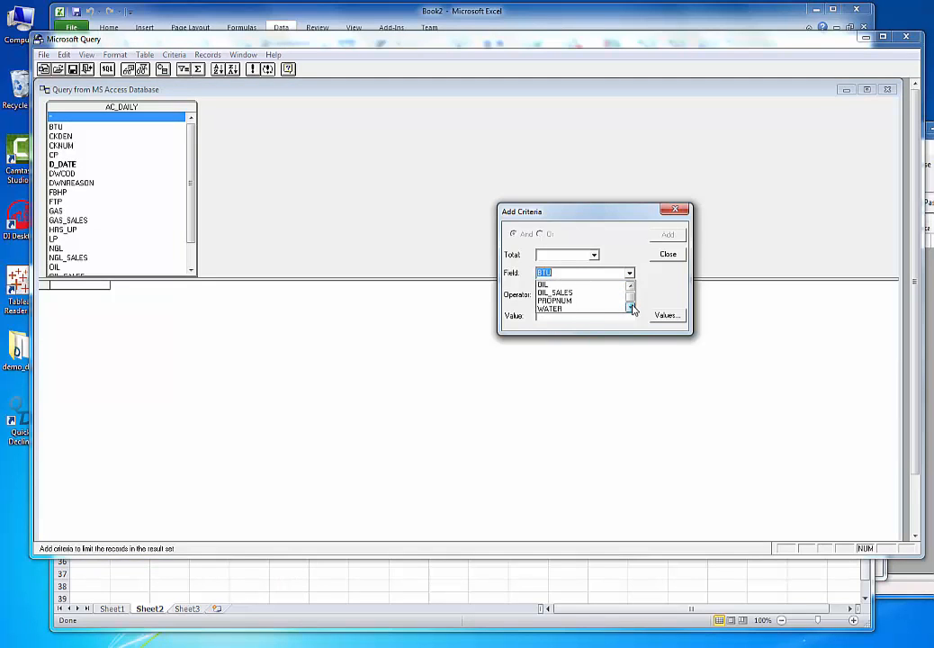
pyautogui.click(576, 300)
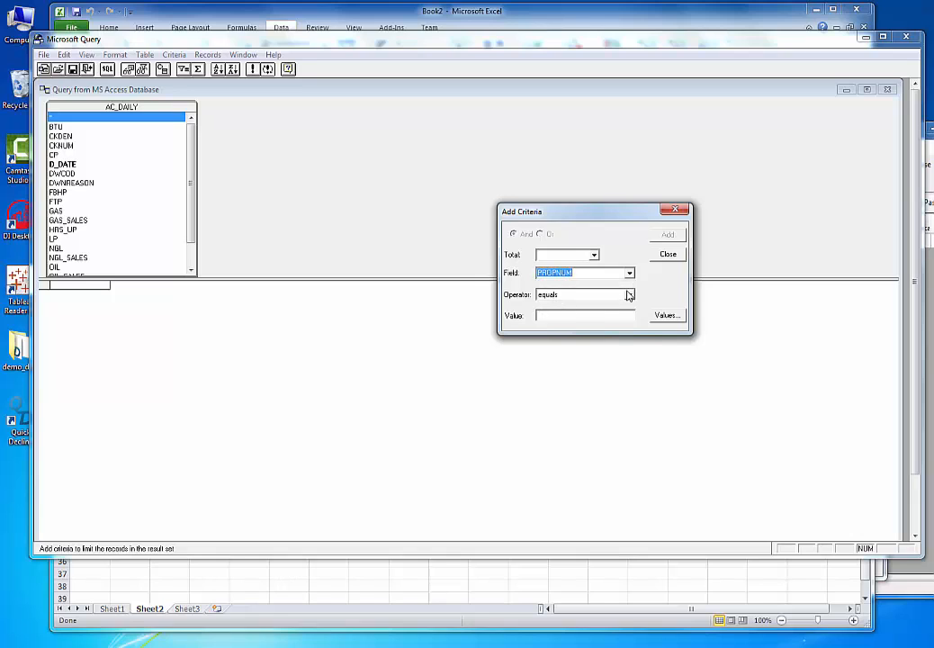
pyautogui.click(612, 296)
pyautogui.click(583, 307)
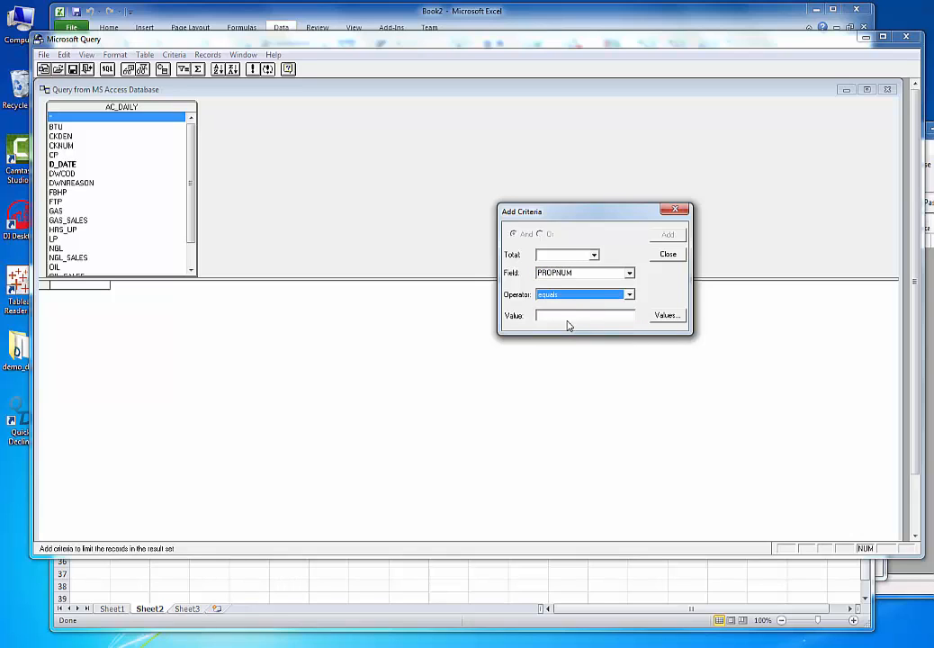
pyautogui.click(569, 315)
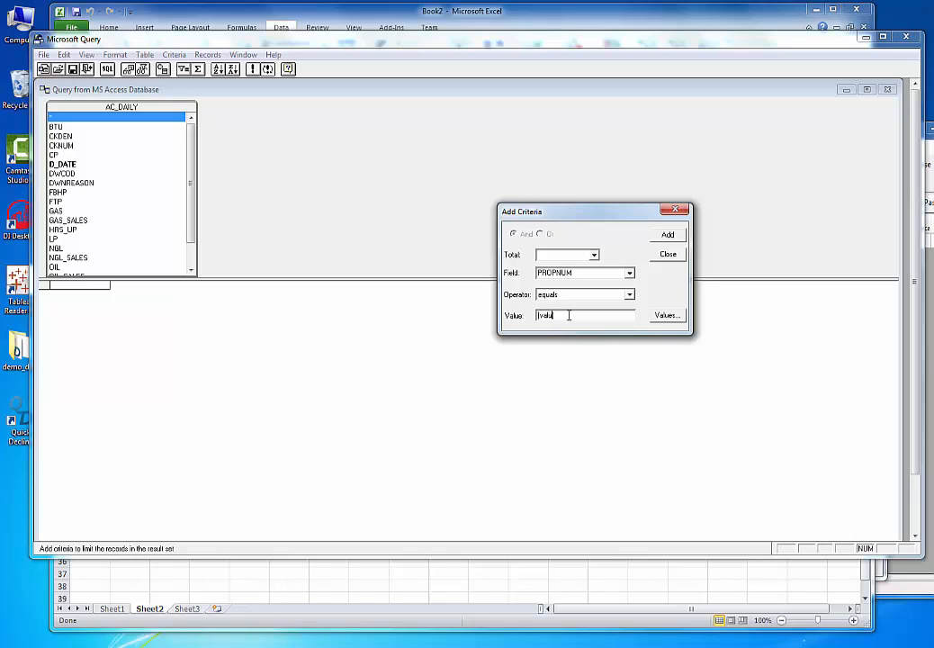
pyautogui.click(667, 235)
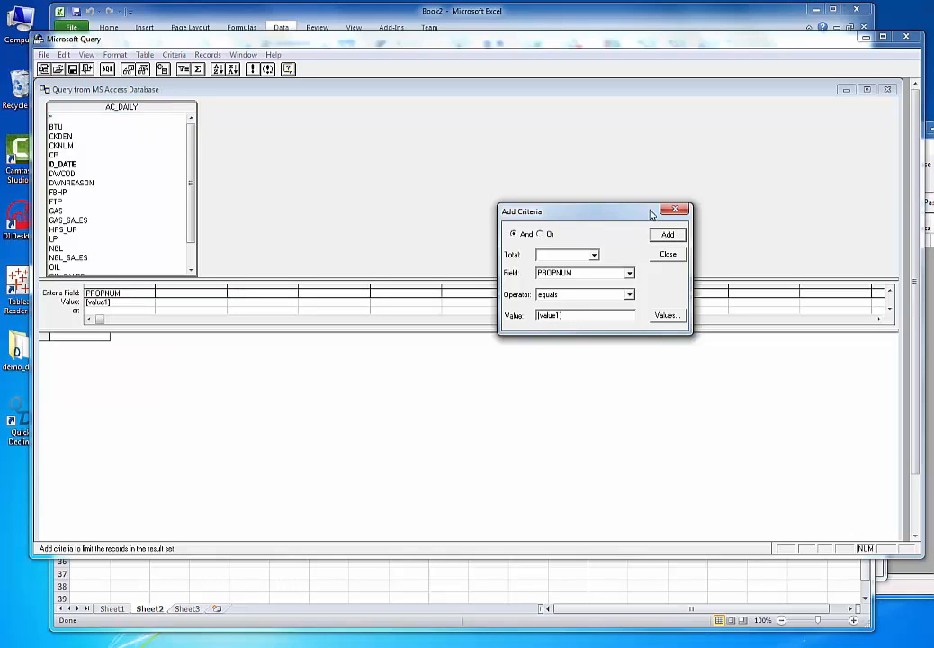
pyautogui.click(675, 211)
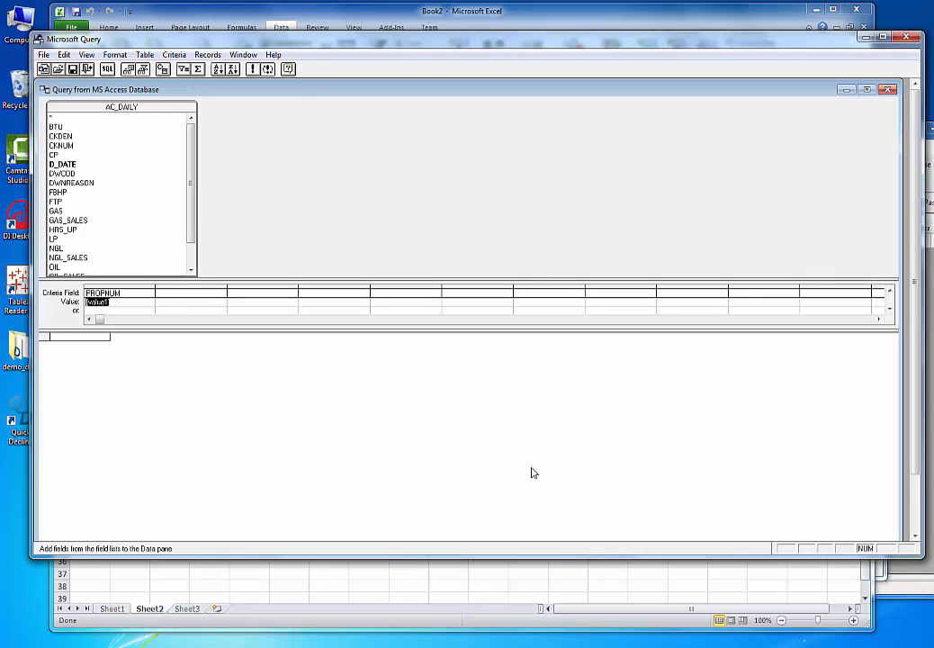
# Check the required production column order in Quick Decline's Add Database form, and add D_DATE to the query in Microsoft Query without a parameter value.
pyautogui.click(324, 647)
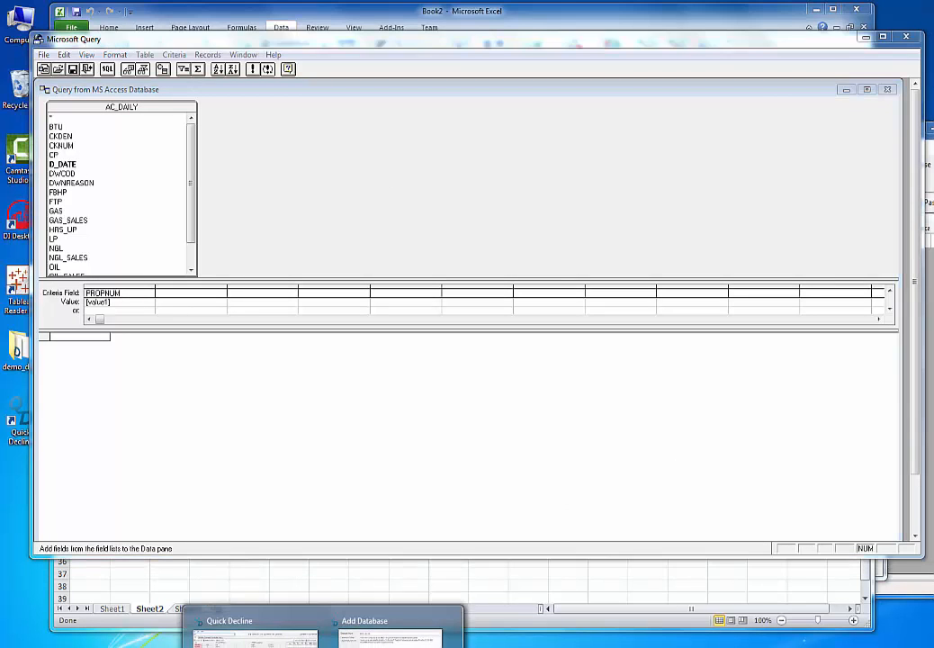
pyautogui.click(421, 627)
pyautogui.moveTo(502, 159); pyautogui.dragTo(487, 118)
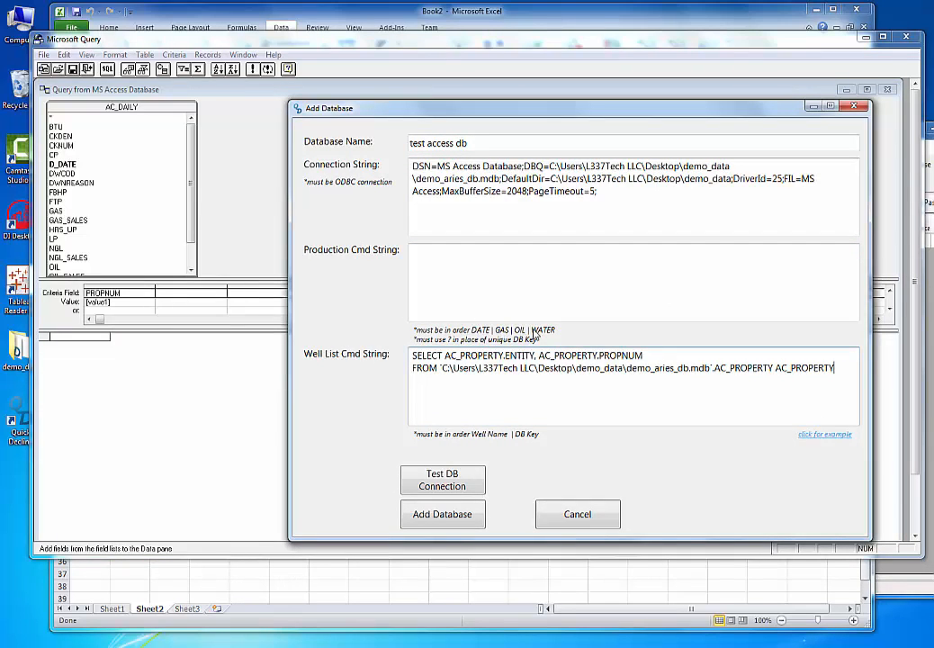
pyautogui.click(140, 108)
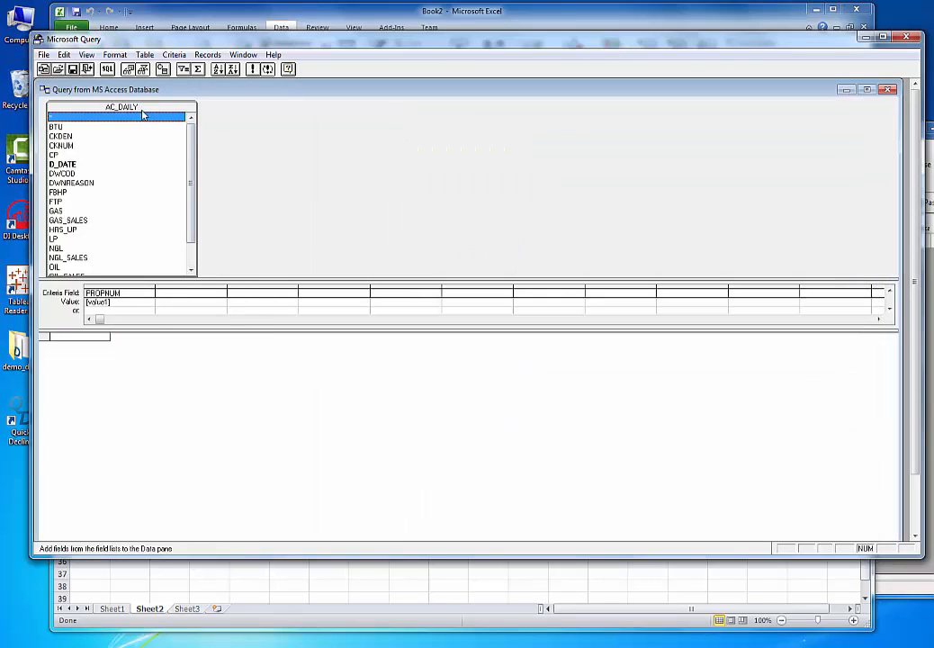
pyautogui.doubleClick(58, 164)
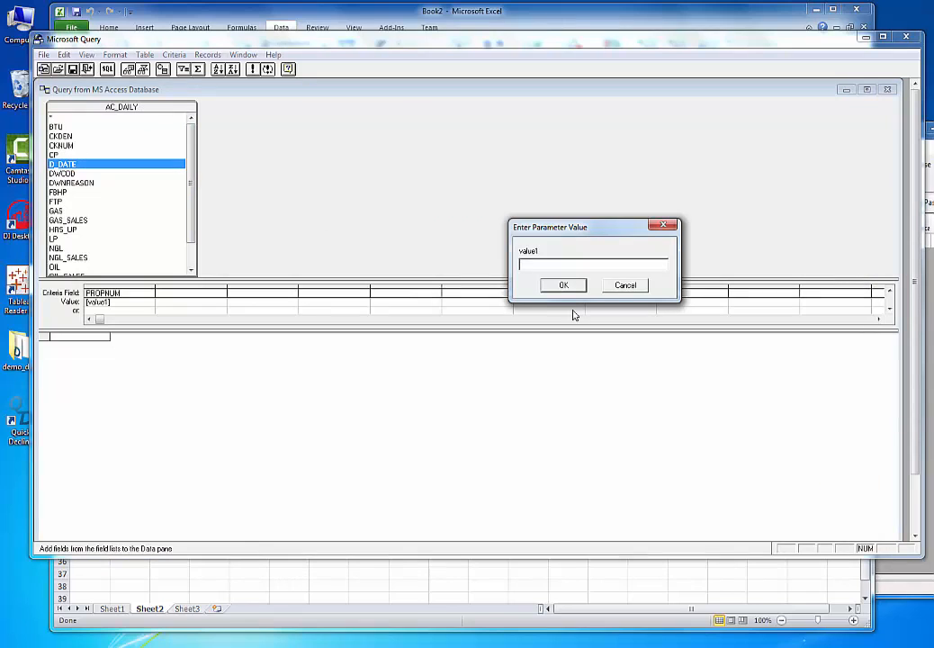
pyautogui.click(630, 286)
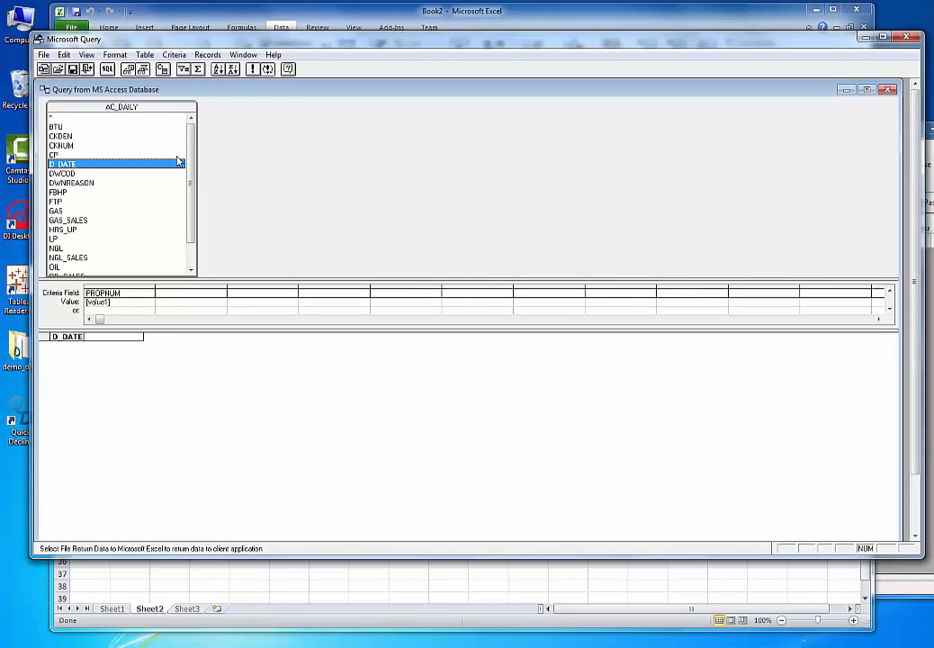
# Add the GAS, OIL and WATER fields to the query in that order, dismissing each request for a parameter value.
pyautogui.scroll(-1, 79, 193)
pyautogui.click(63, 202)
pyautogui.doubleClick(63, 202)
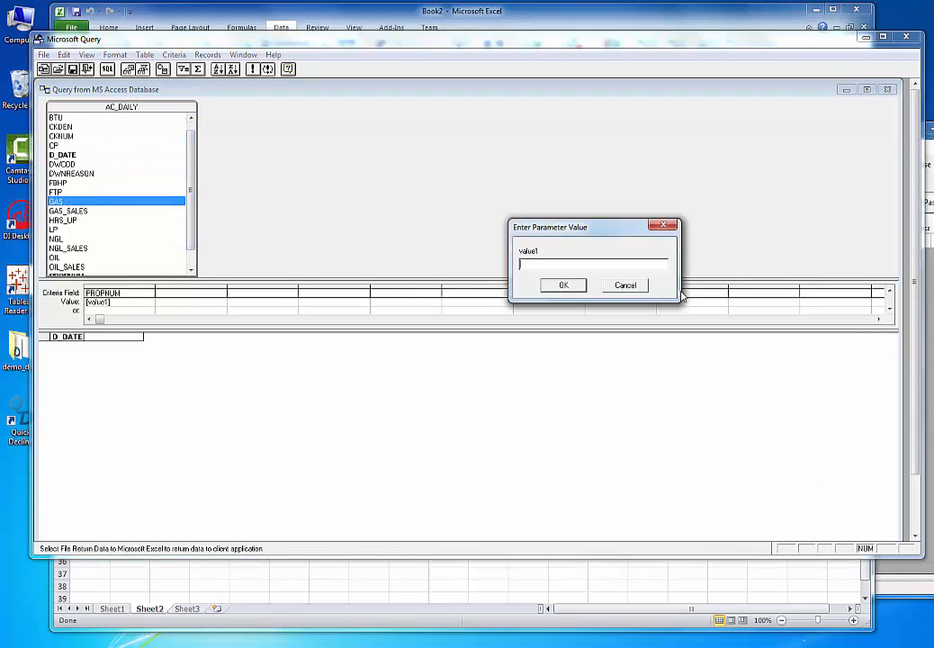
pyautogui.click(628, 285)
pyautogui.scroll(-1, 191, 164)
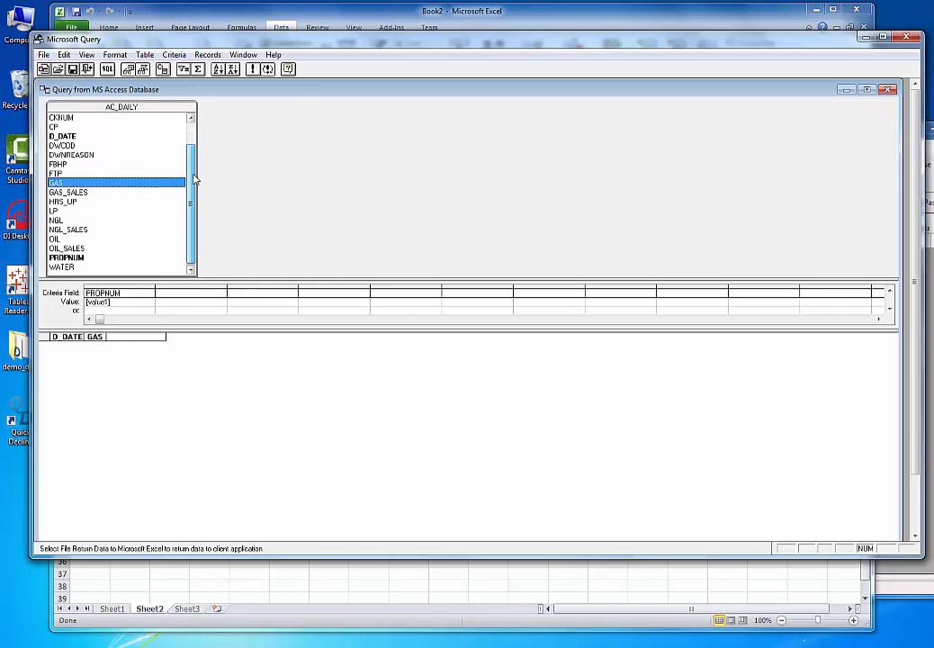
pyautogui.click(57, 238)
pyautogui.doubleClick(56, 238)
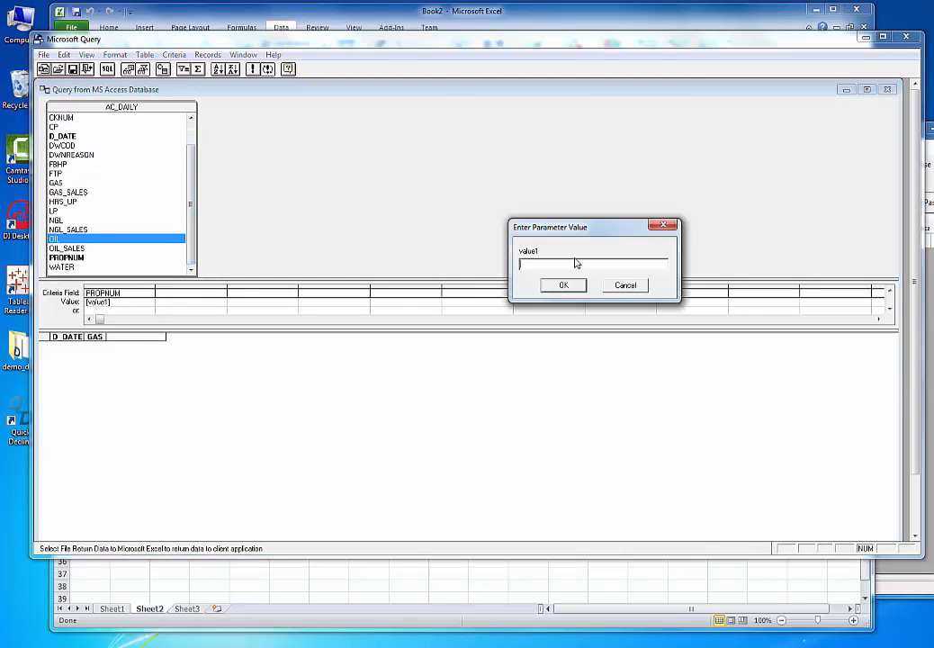
pyautogui.click(623, 285)
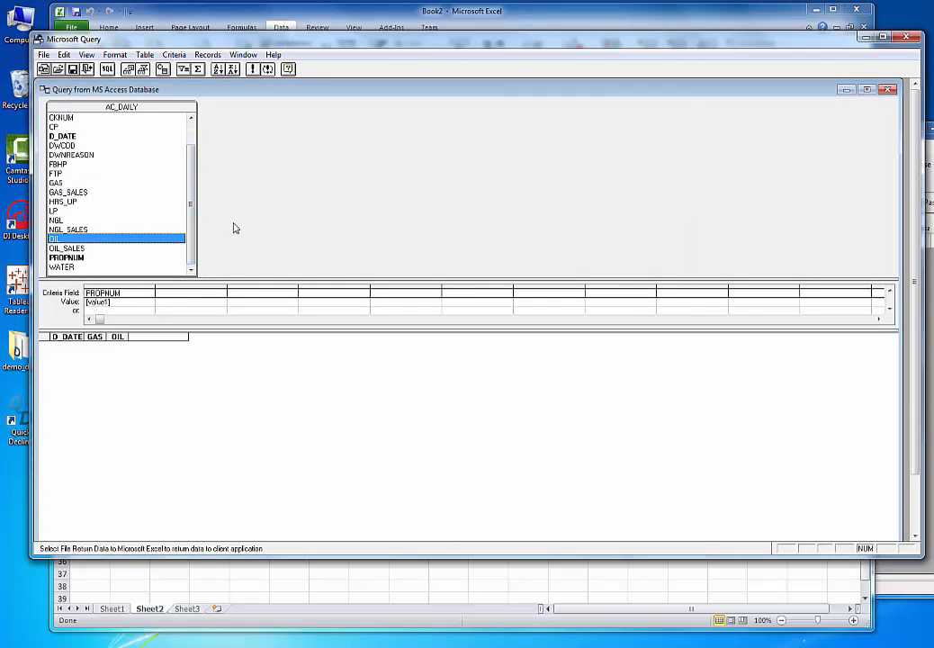
pyautogui.doubleClick(63, 267)
pyautogui.click(623, 286)
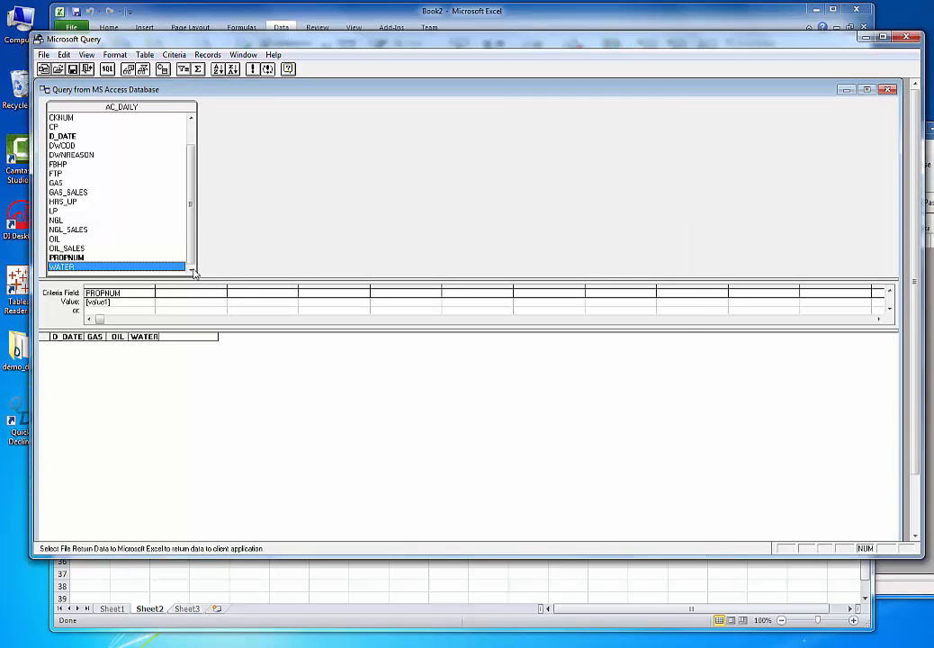
# Sort the query by D_DATE in ascending order without supplying a parameter value.
pyautogui.click(71, 335)
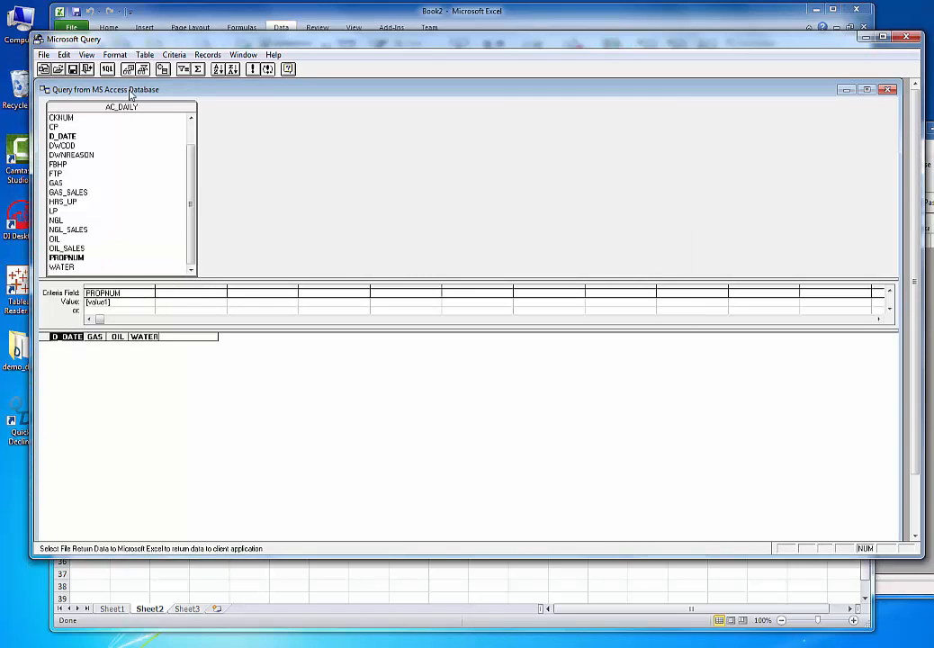
pyautogui.click(217, 70)
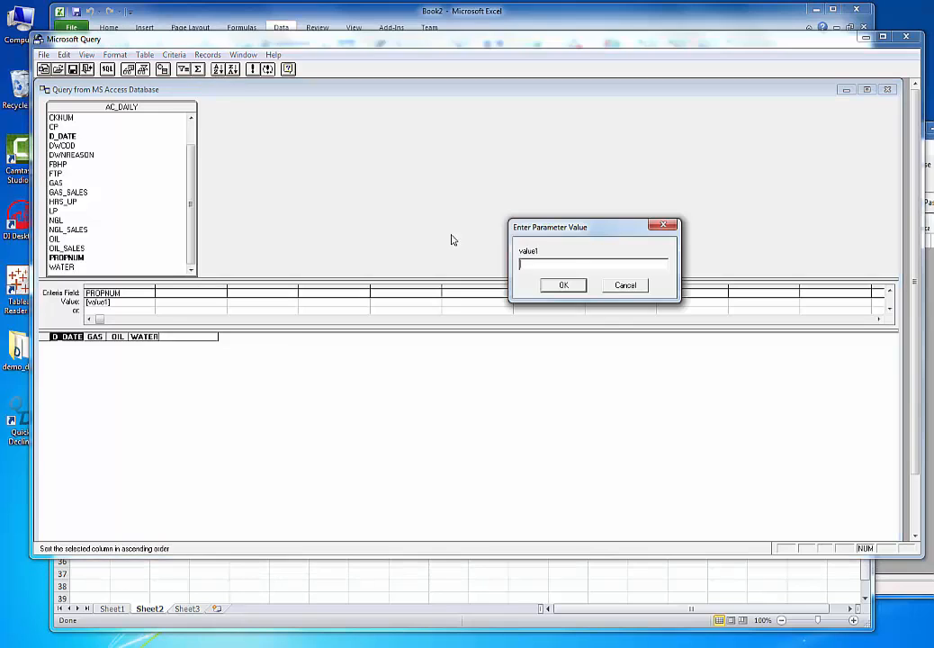
pyautogui.click(628, 286)
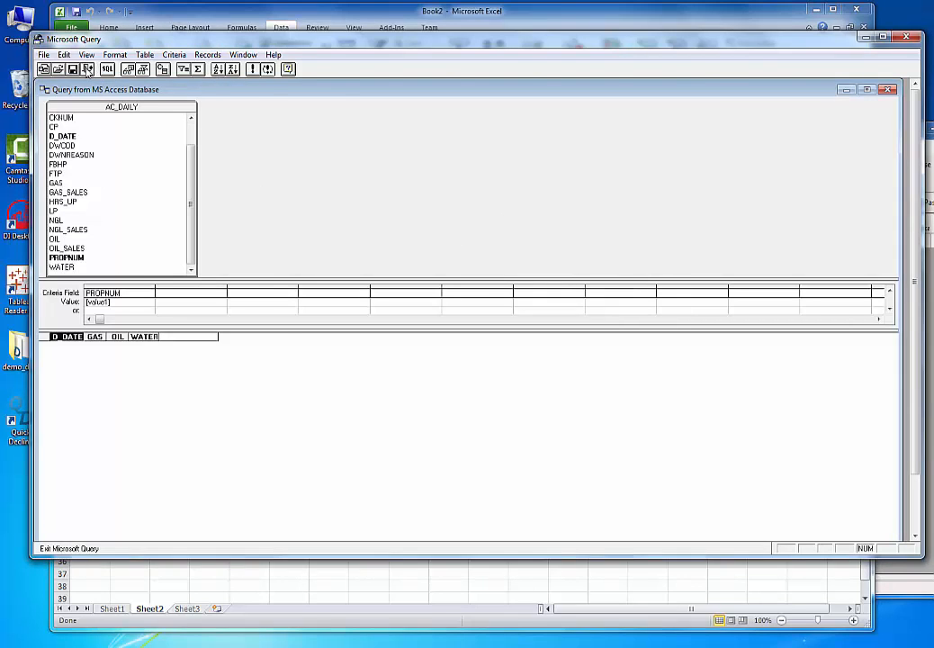
# Return the query results to Excel as a table at A1 of Sheet2, supplying a value for the value1 parameter.
pyautogui.click(87, 71)
pyautogui.click(338, 302)
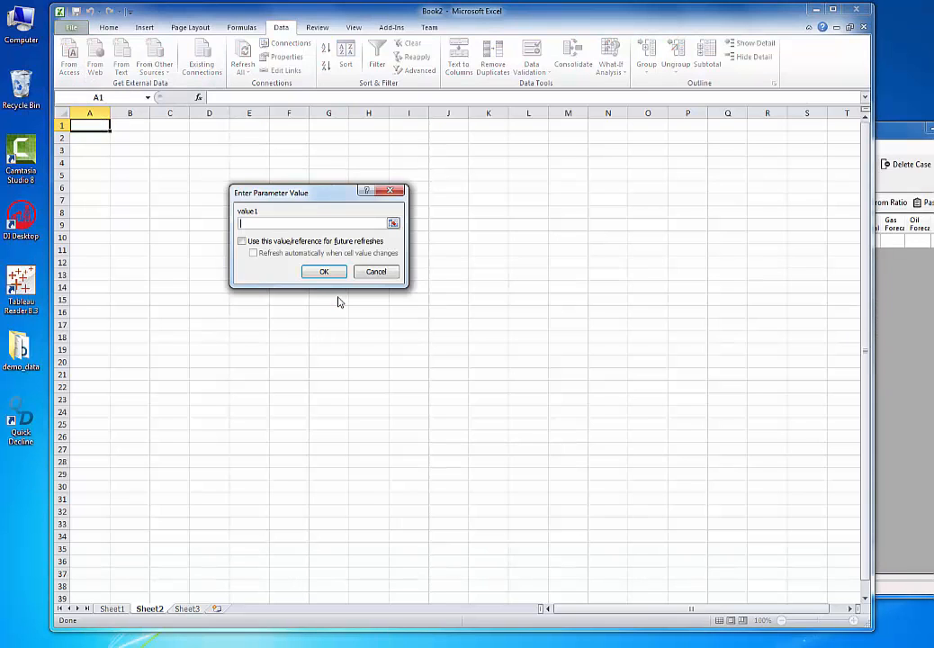
pyautogui.press('Escape')
pyautogui.click(323, 299)
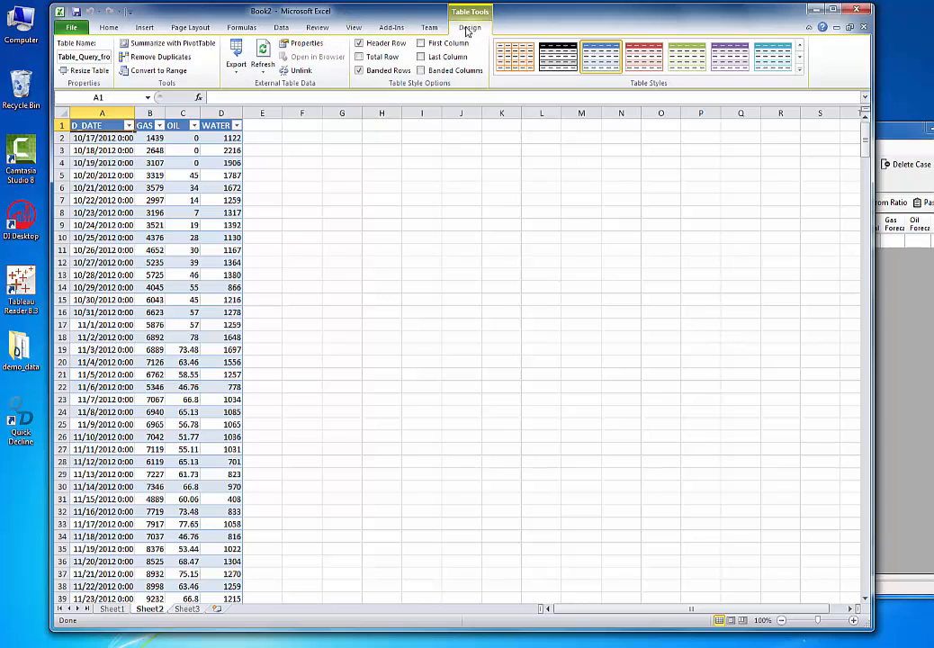
# Open the definition of the table's connection properties and copy the entire SQL command text.
pyautogui.click(304, 45)
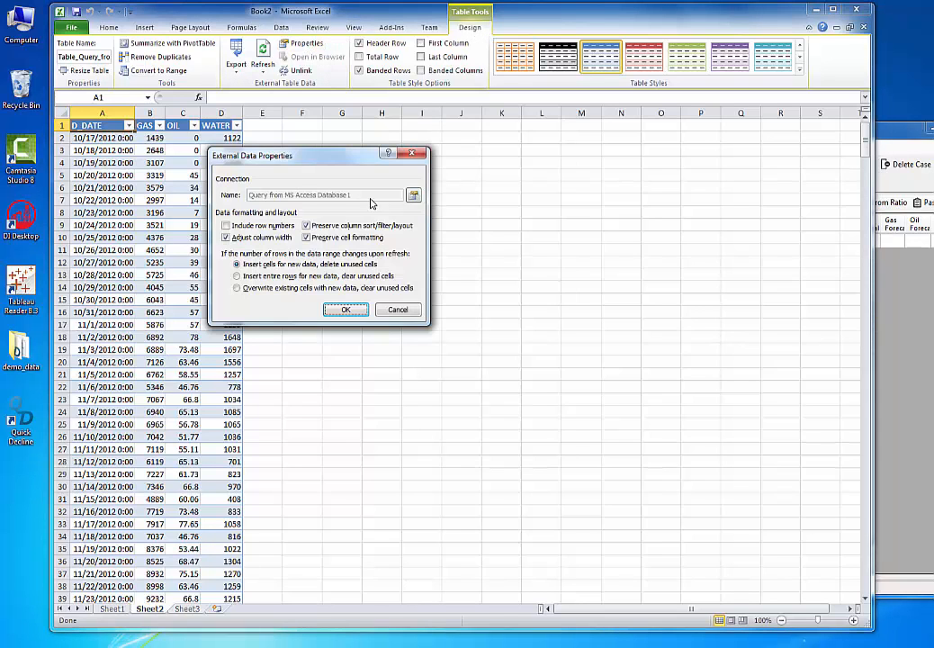
pyautogui.click(414, 196)
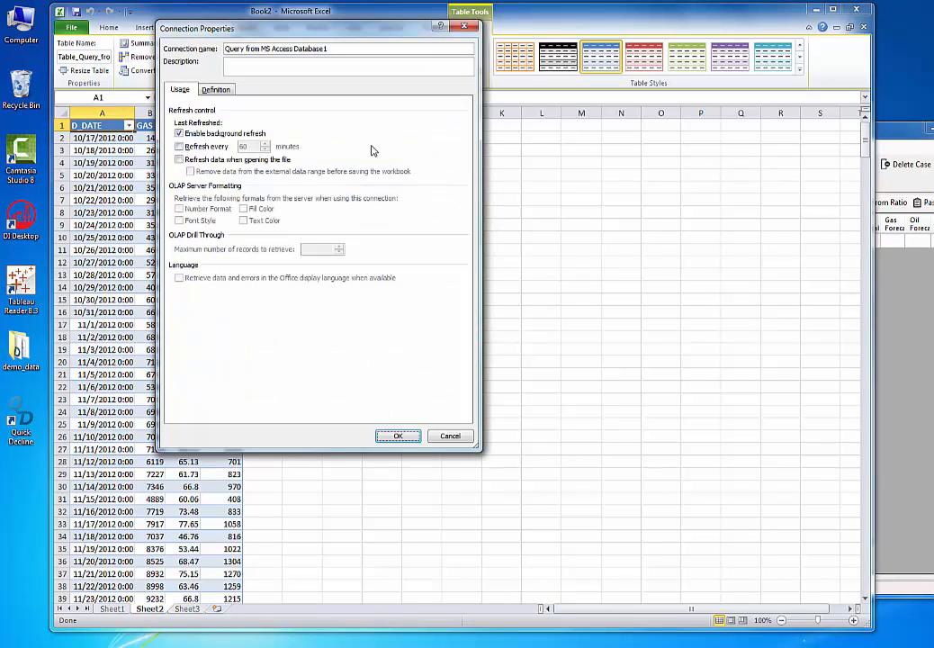
pyautogui.click(214, 90)
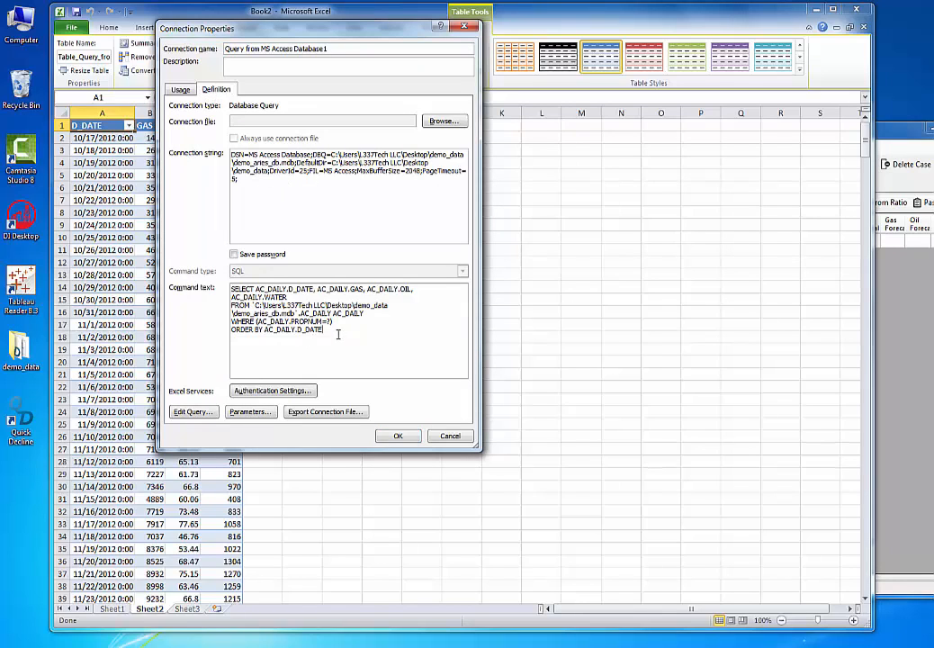
pyautogui.moveTo(340, 335); pyautogui.dragTo(209, 287)
pyautogui.hotkey('ctrl', 'c')
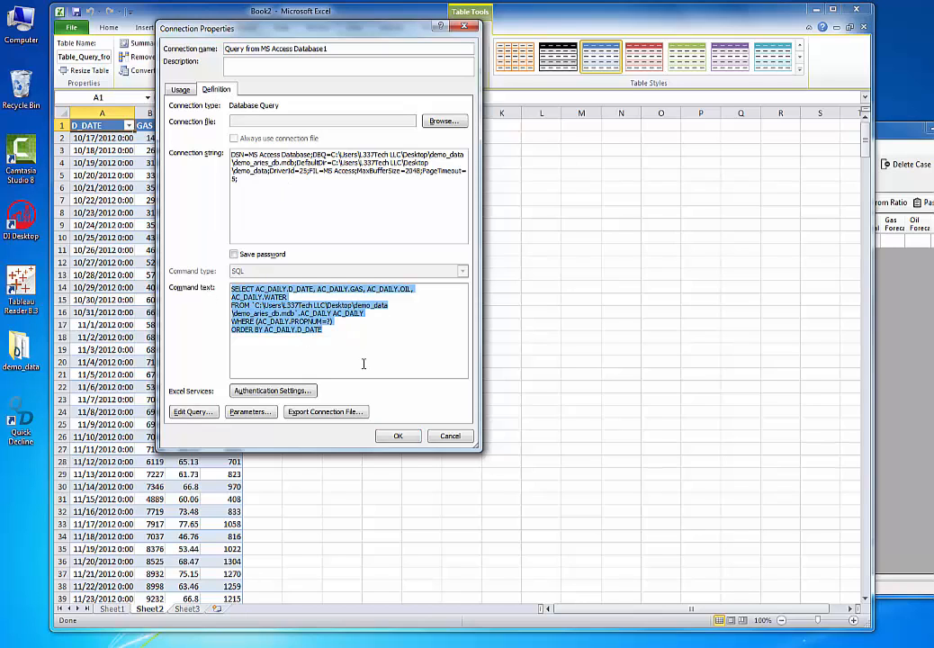
# Switch to Quick Decline's Add Database form and paste the copied SQL as the Production Cmd String.
pyautogui.click(319, 630)
pyautogui.click(396, 631)
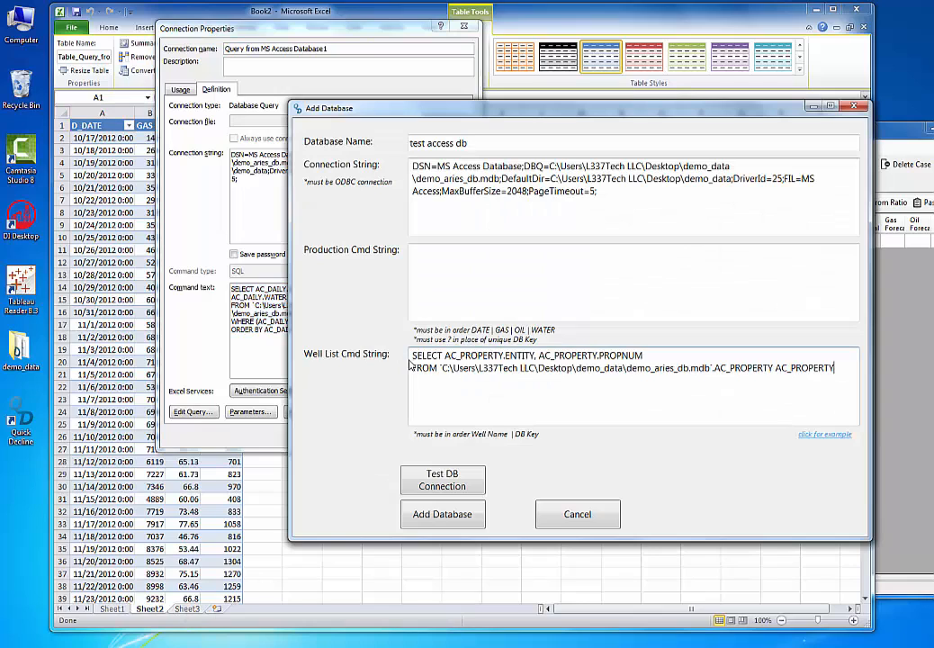
pyautogui.click(447, 259)
pyautogui.hotkey('ctrl', 'v')
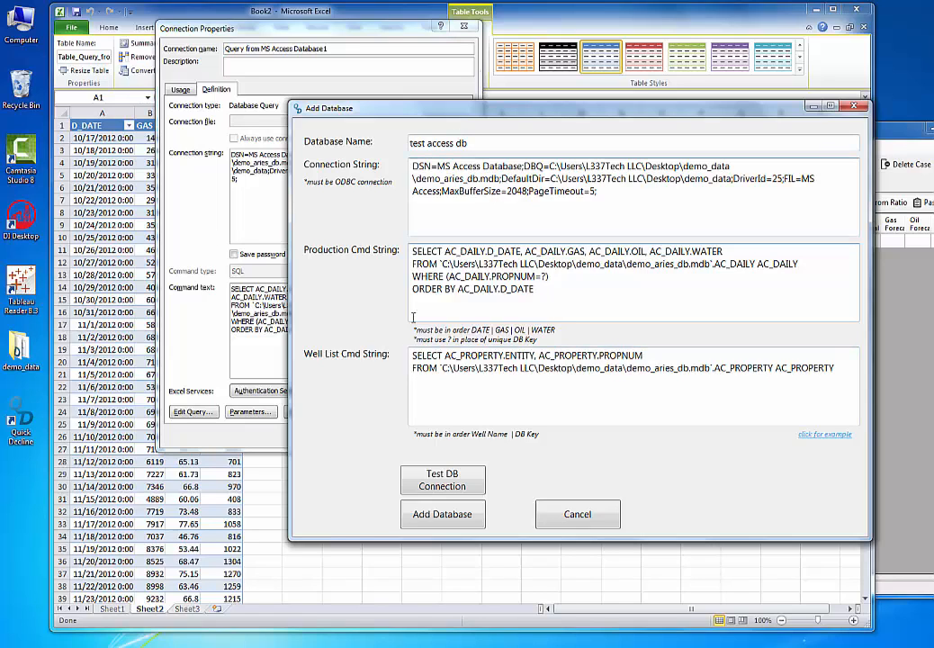
# Test the database connection, dismiss the result, and add the test access db database.
pyautogui.click(459, 487)
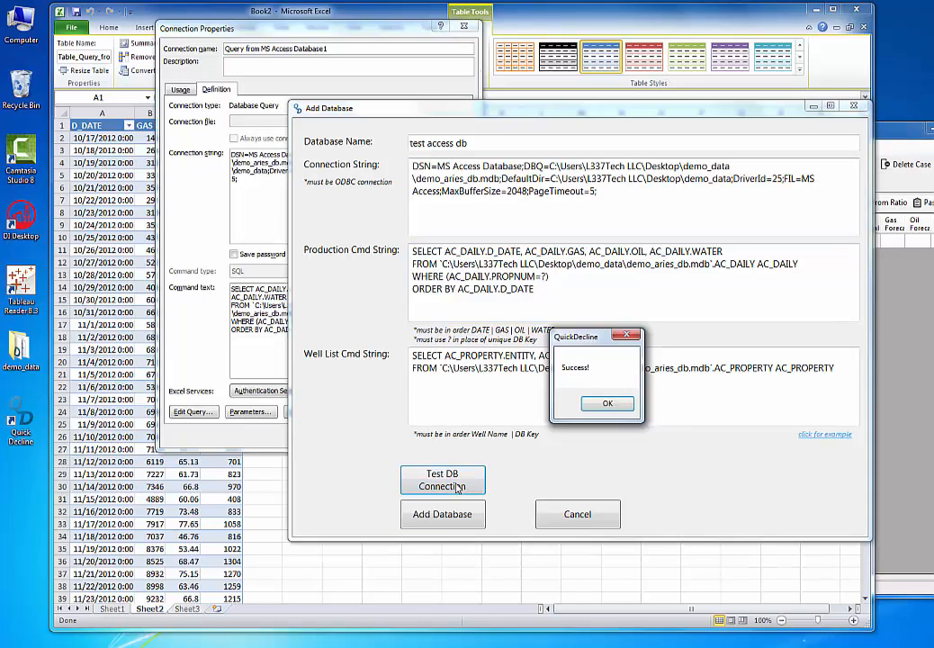
pyautogui.click(607, 404)
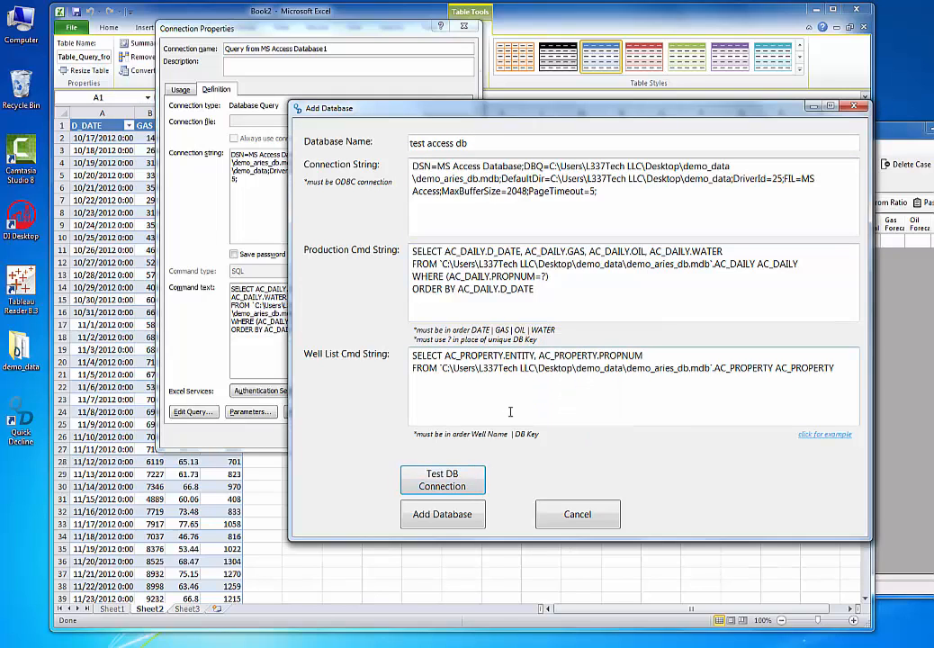
pyautogui.click(433, 519)
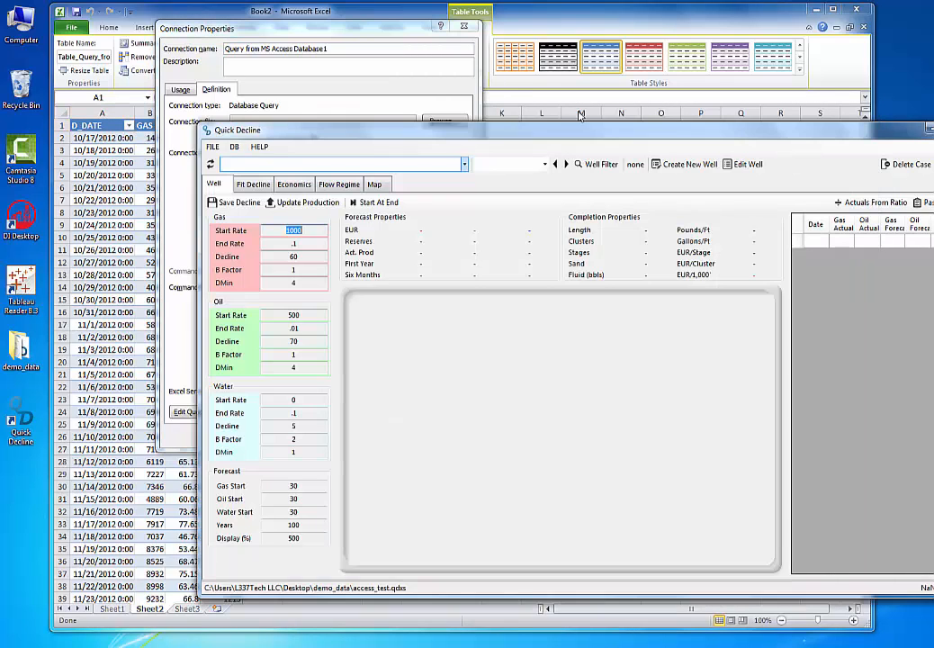
# Review the saved connection and command strings of the test access db database, then close its edit form.
pyautogui.moveTo(634, 134); pyautogui.dragTo(514, 65)
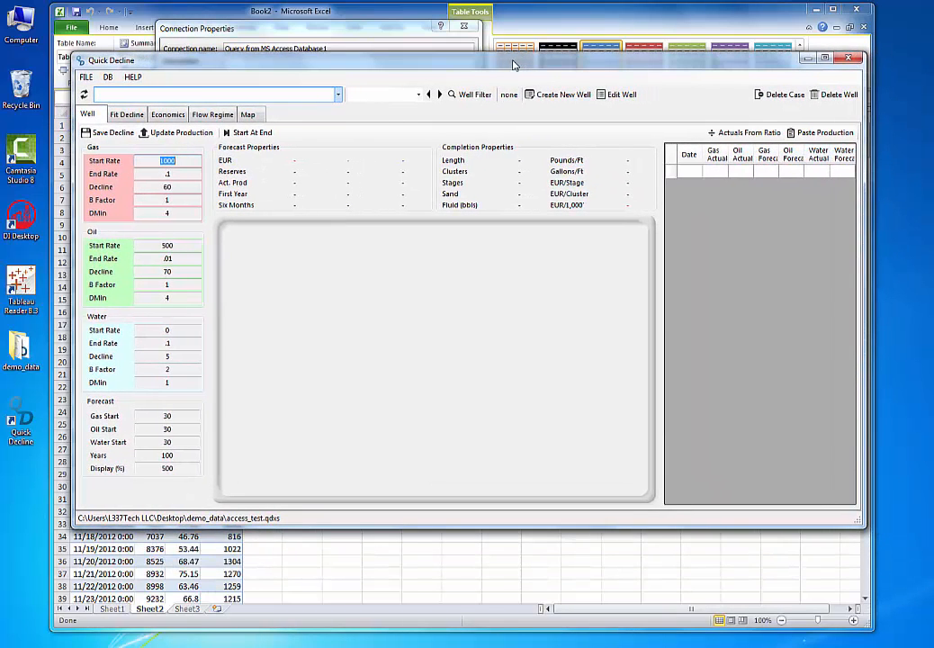
pyautogui.click(109, 78)
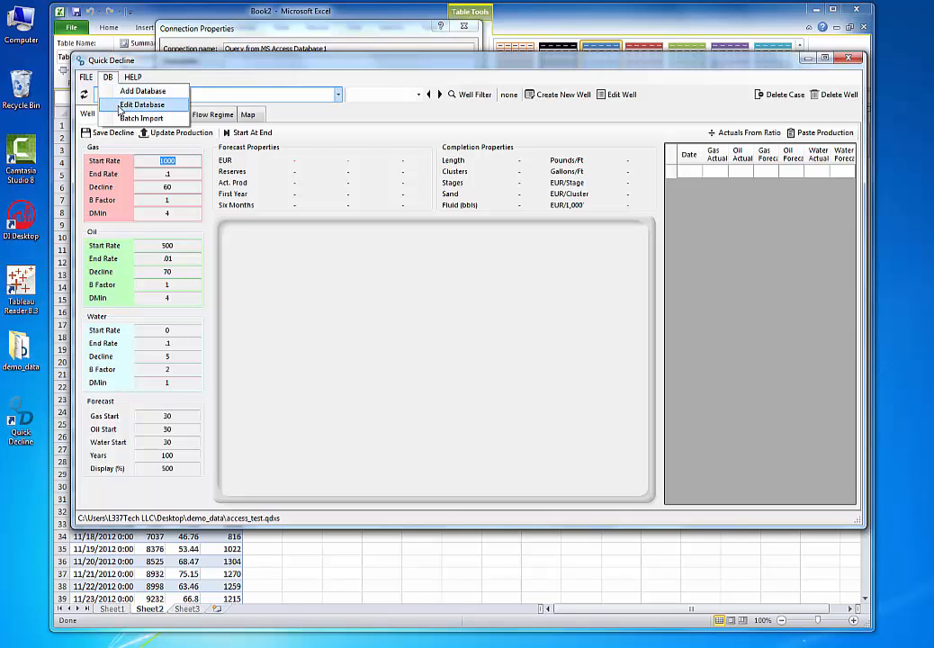
pyautogui.click(119, 105)
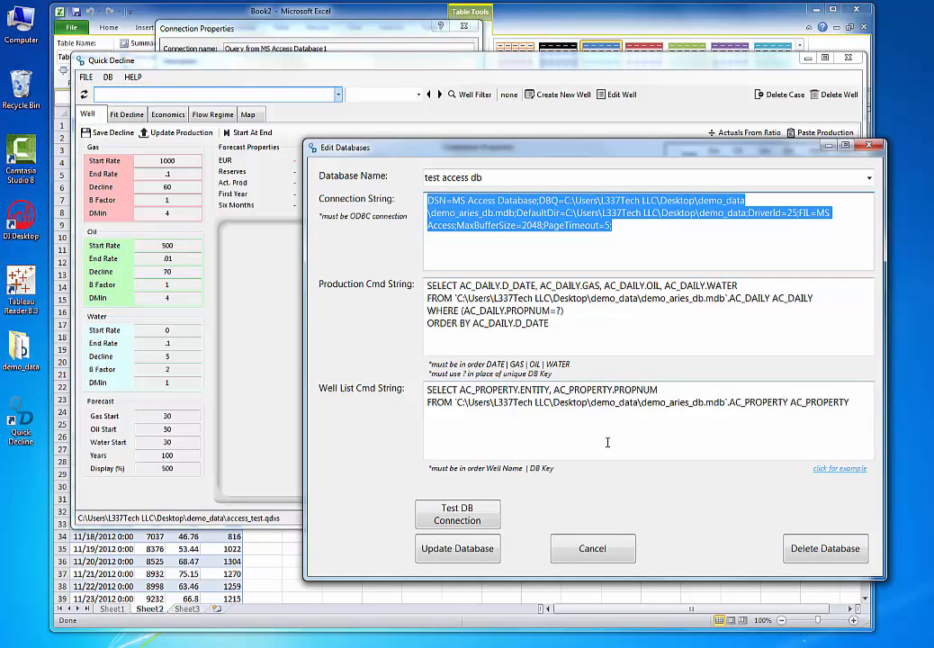
pyautogui.click(869, 146)
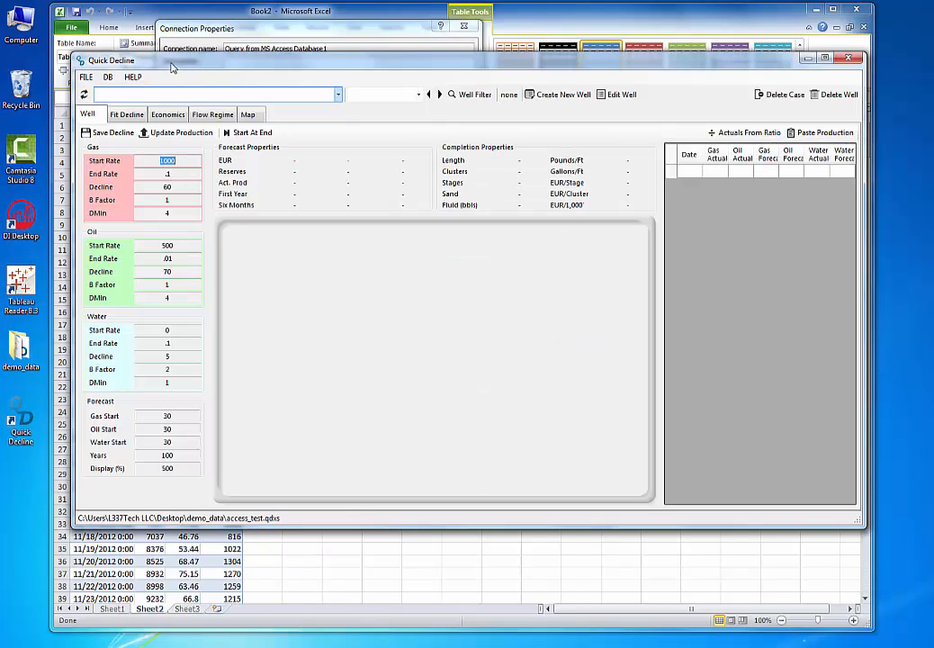
# Map the batch import's API field to the API column of the AC_PROPERTY table, and leave the form without importing.
pyautogui.click(107, 76)
pyautogui.click(135, 120)
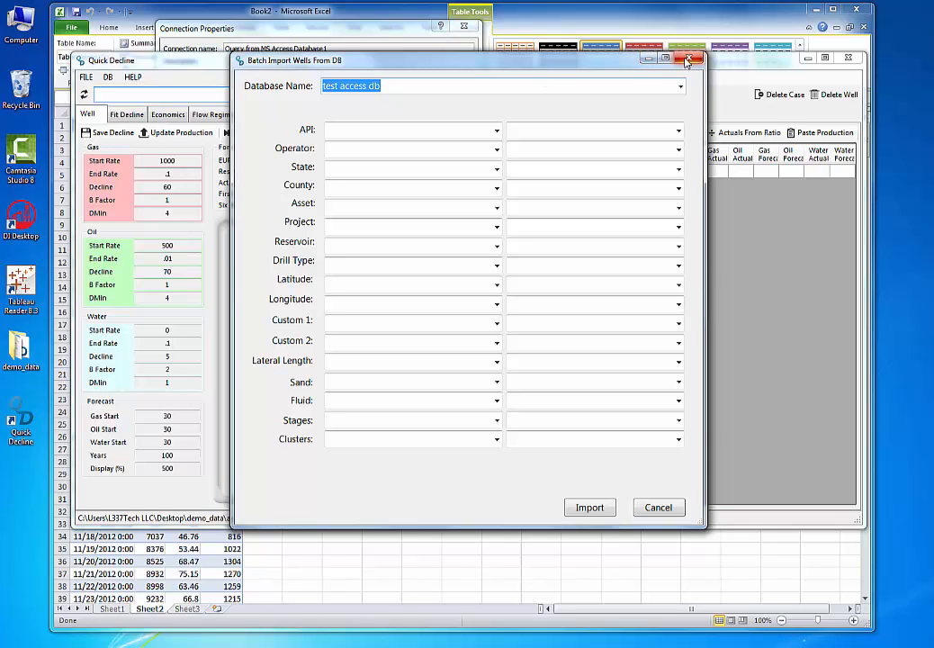
pyautogui.click(495, 132)
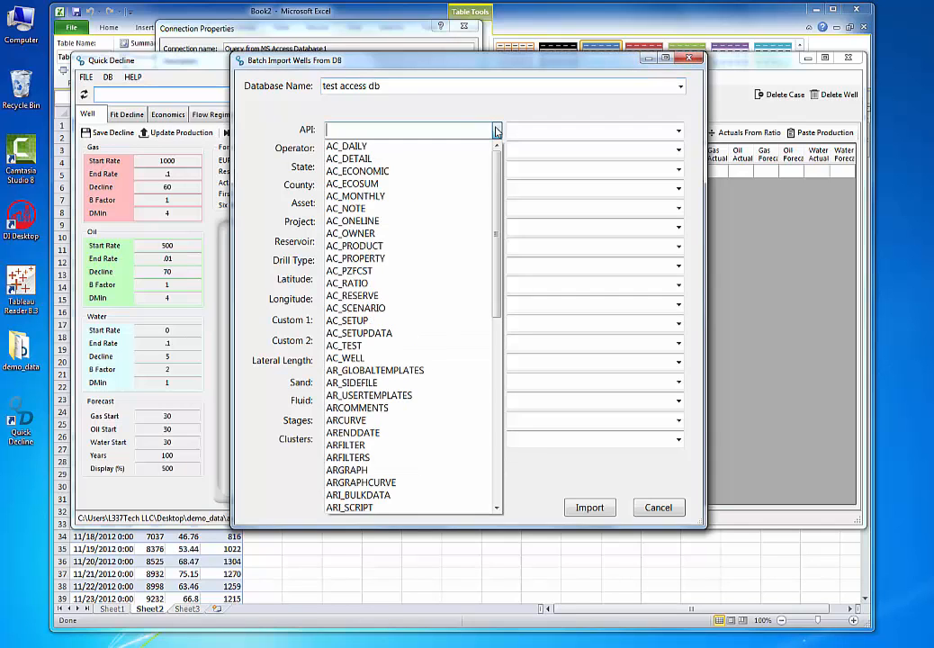
pyautogui.click(434, 259)
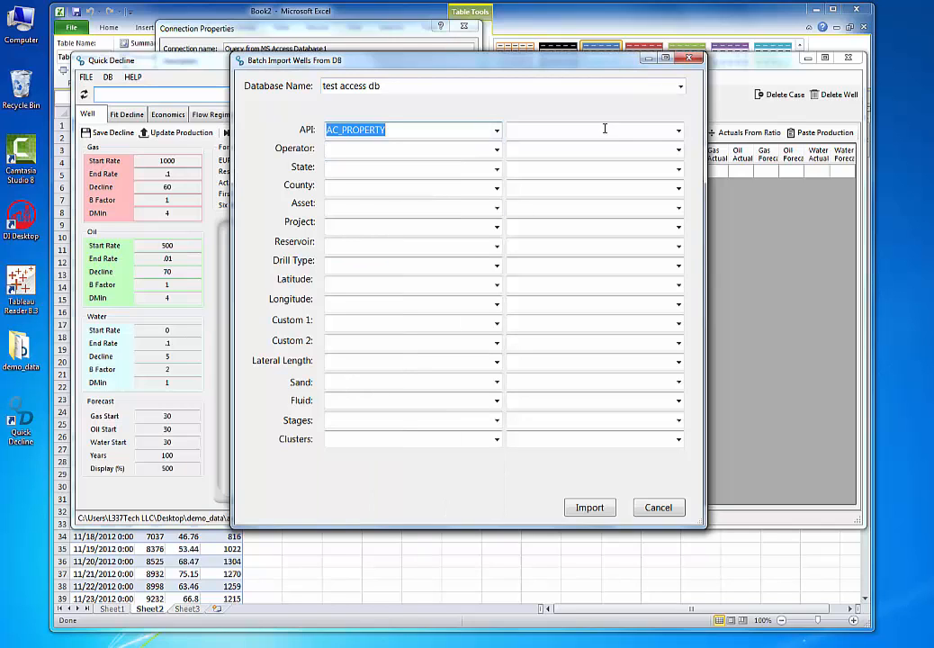
pyautogui.click(678, 132)
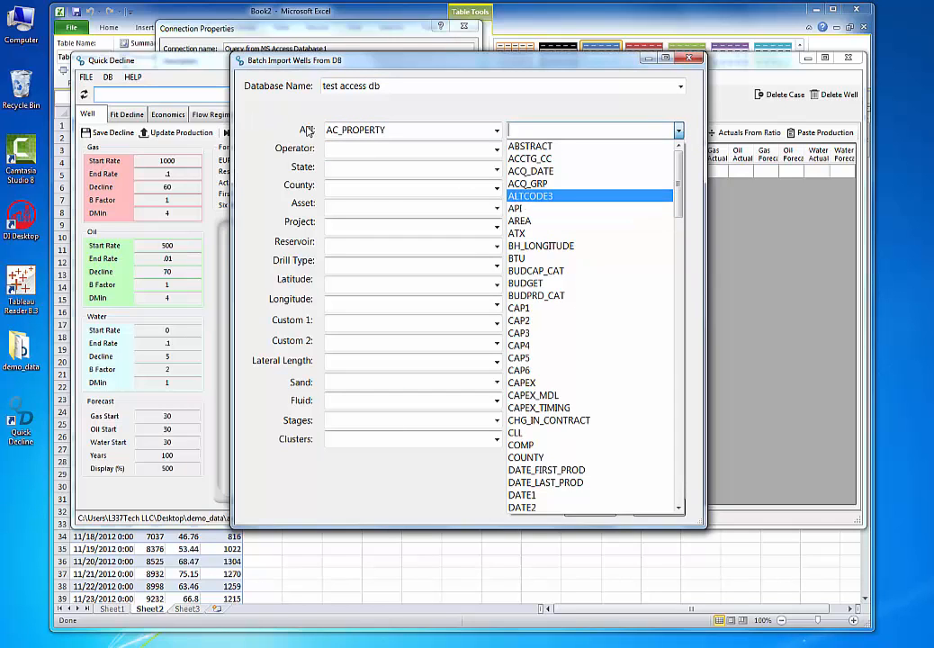
pyautogui.click(521, 209)
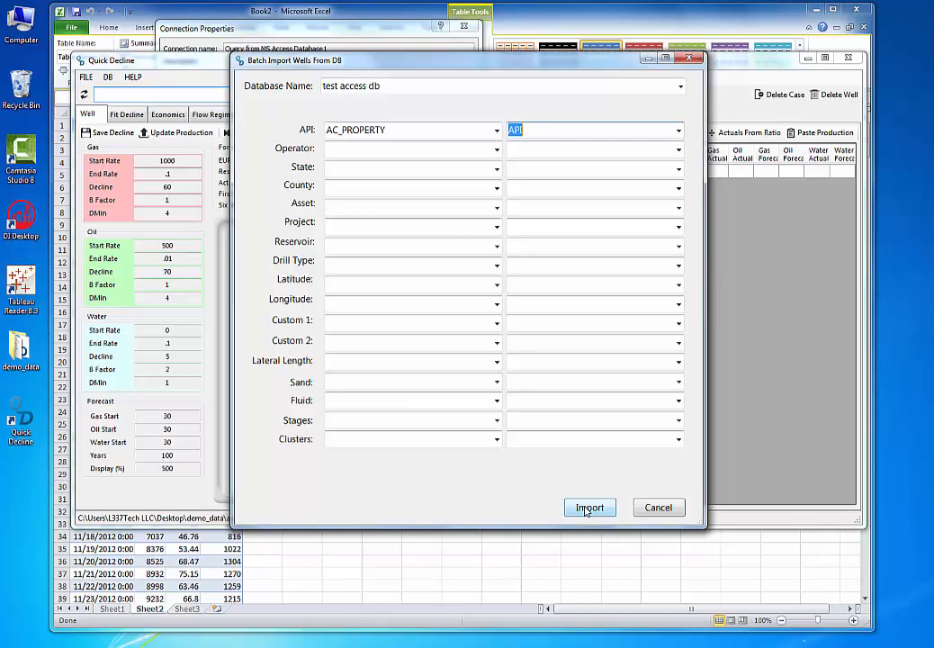
pyautogui.click(656, 508)
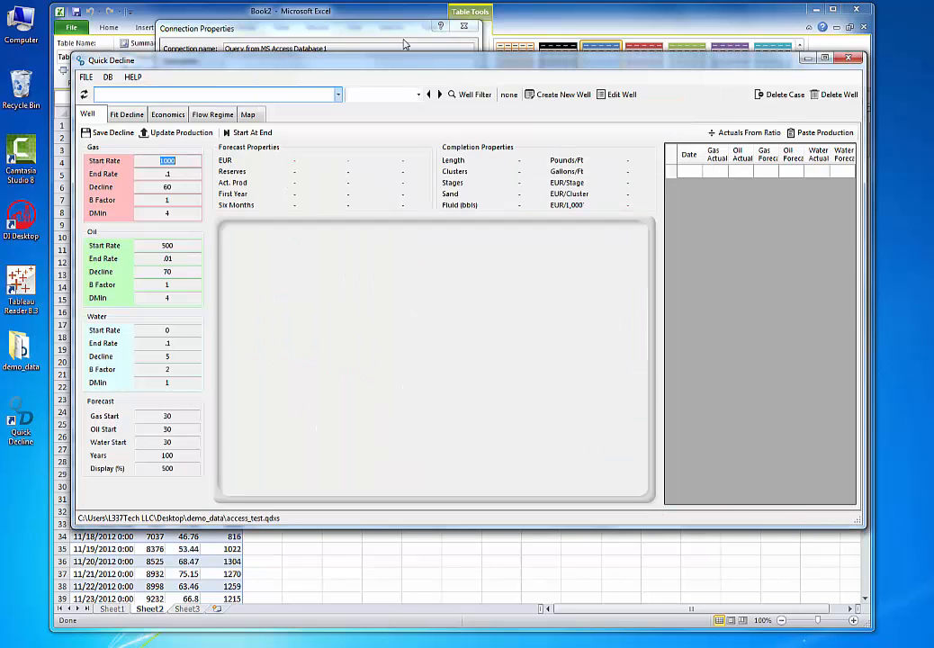
# Start a new well that uses production from the test access db data source.
pyautogui.click(569, 98)
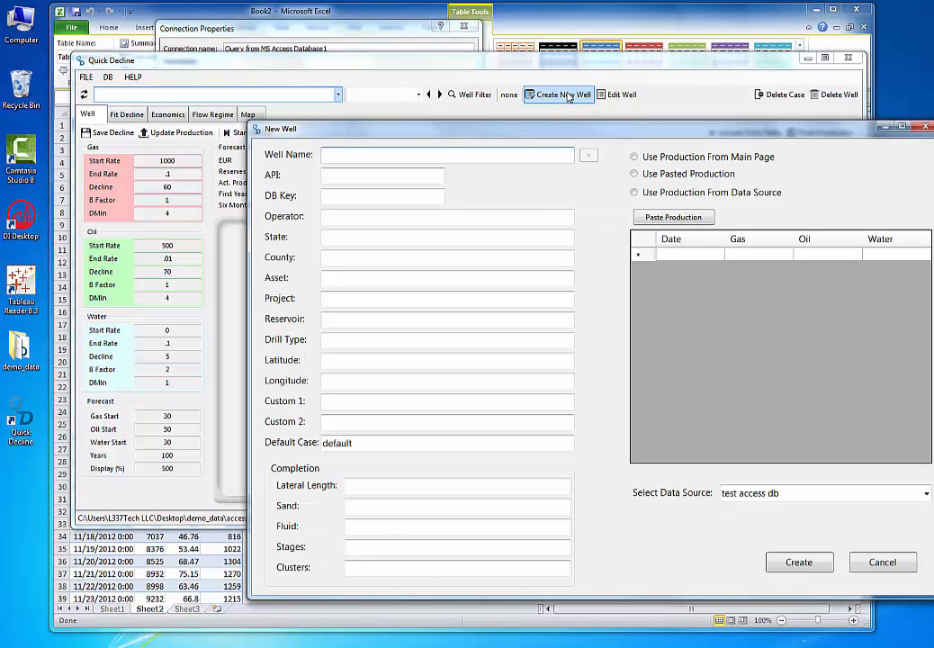
pyautogui.click(635, 195)
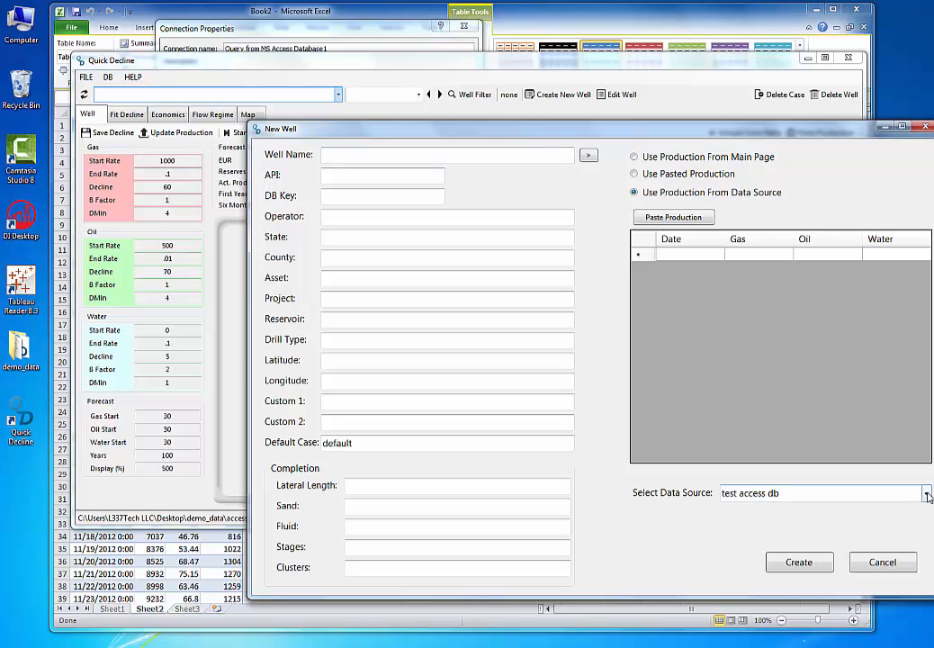
pyautogui.click(778, 495)
pyautogui.click(765, 510)
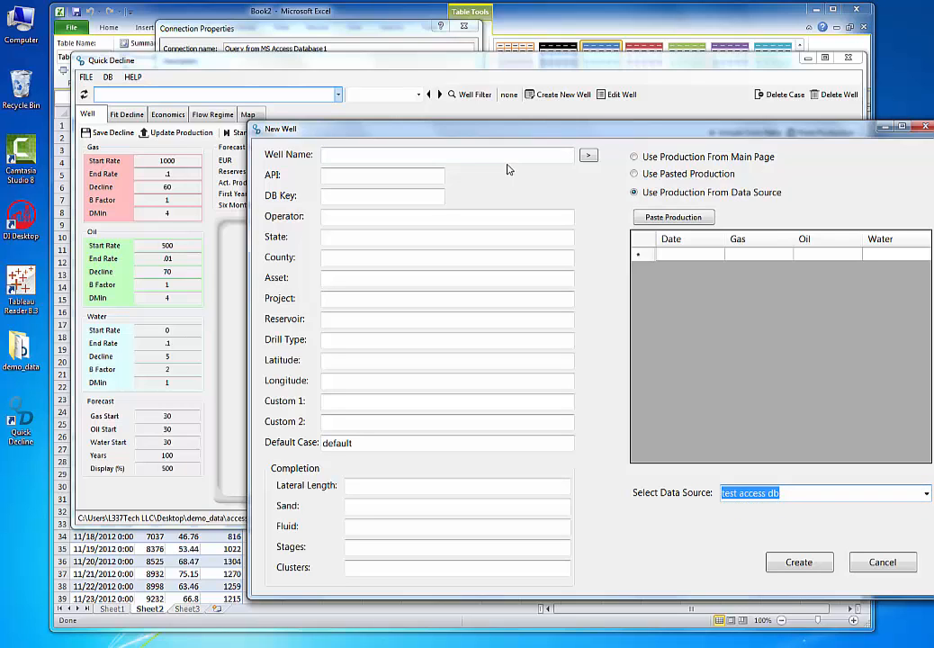
# Pick Test Well 1H from the data source's well list, create the well, and load it on the main page.
pyautogui.click(588, 157)
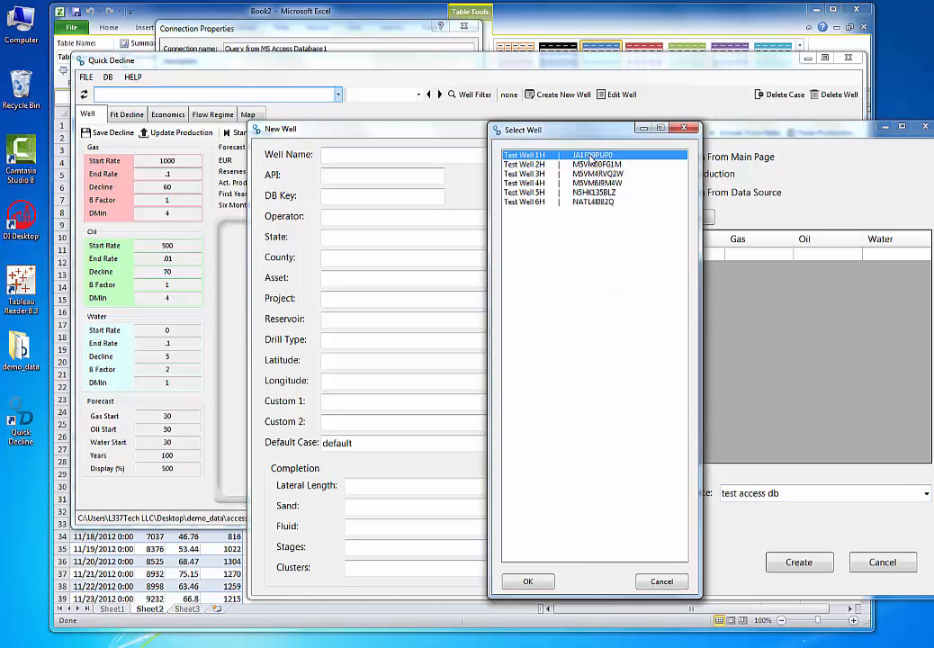
pyautogui.moveTo(563, 132); pyautogui.dragTo(507, 156)
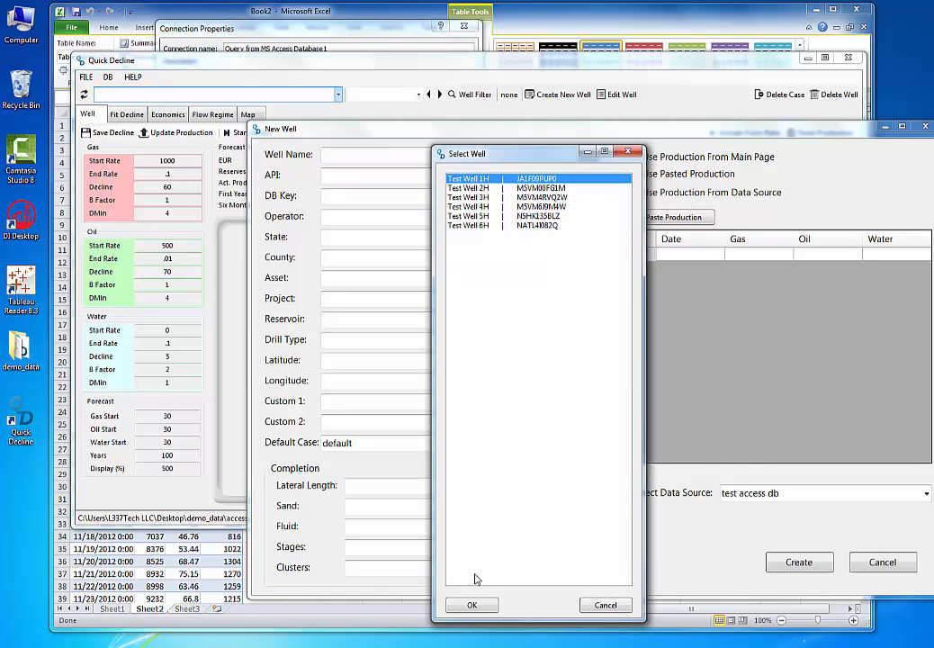
pyautogui.click(471, 605)
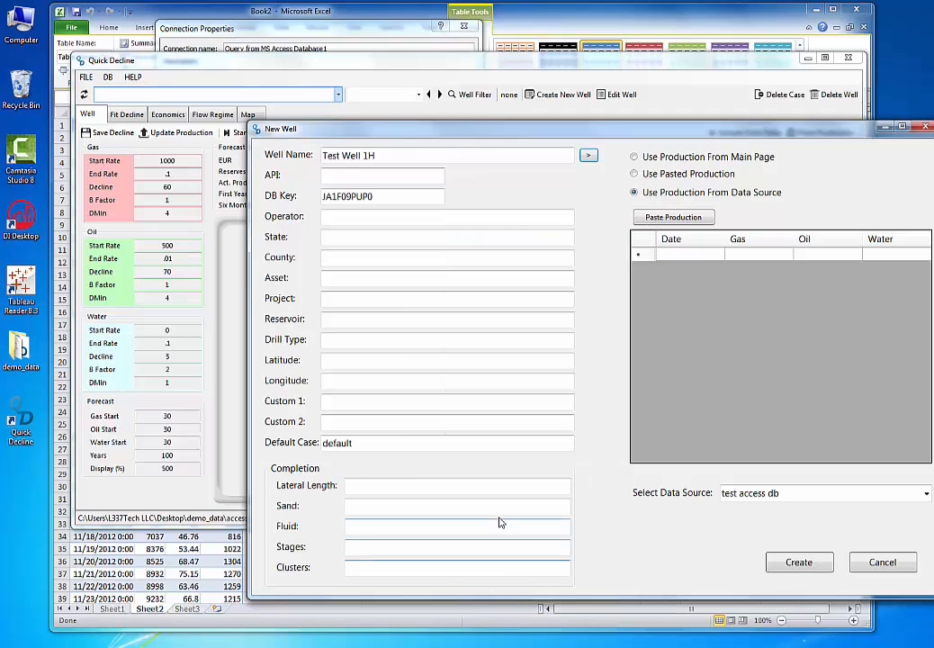
pyautogui.click(798, 566)
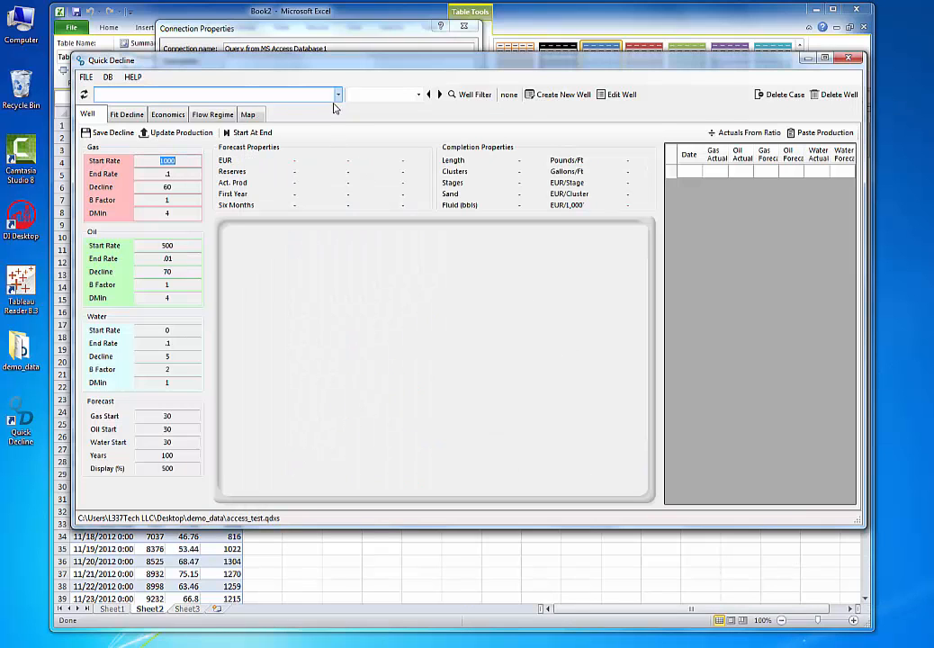
pyautogui.click(337, 95)
pyautogui.click(266, 105)
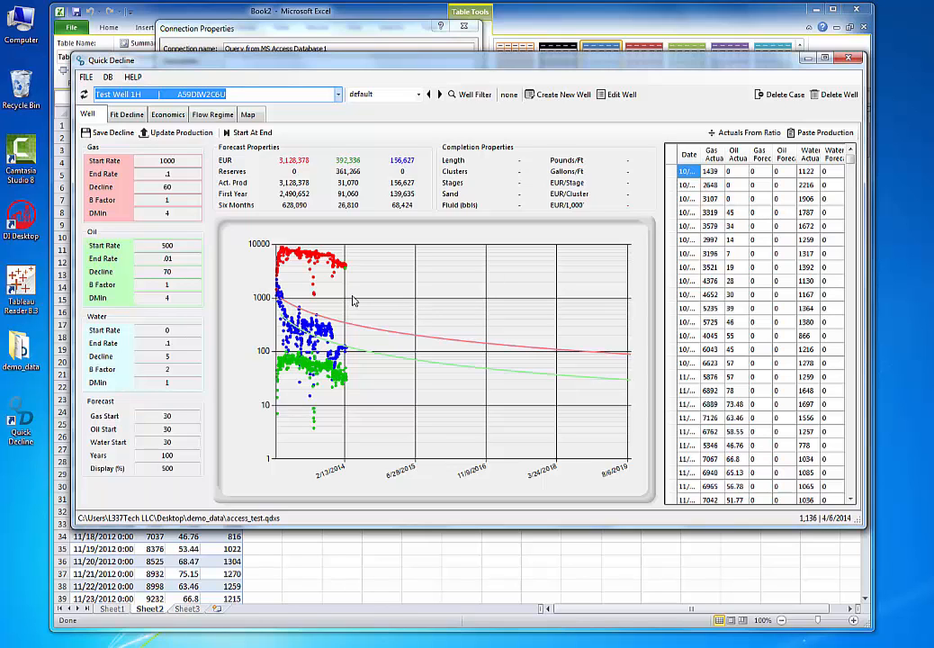
# Open the batch import form for wells from the database again.
pyautogui.click(107, 77)
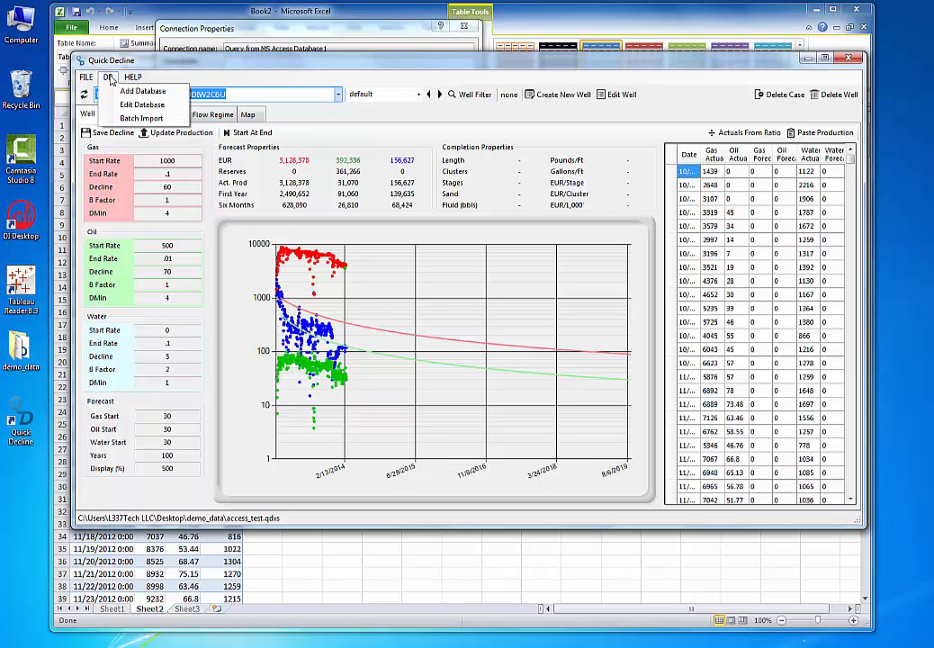
pyautogui.click(137, 119)
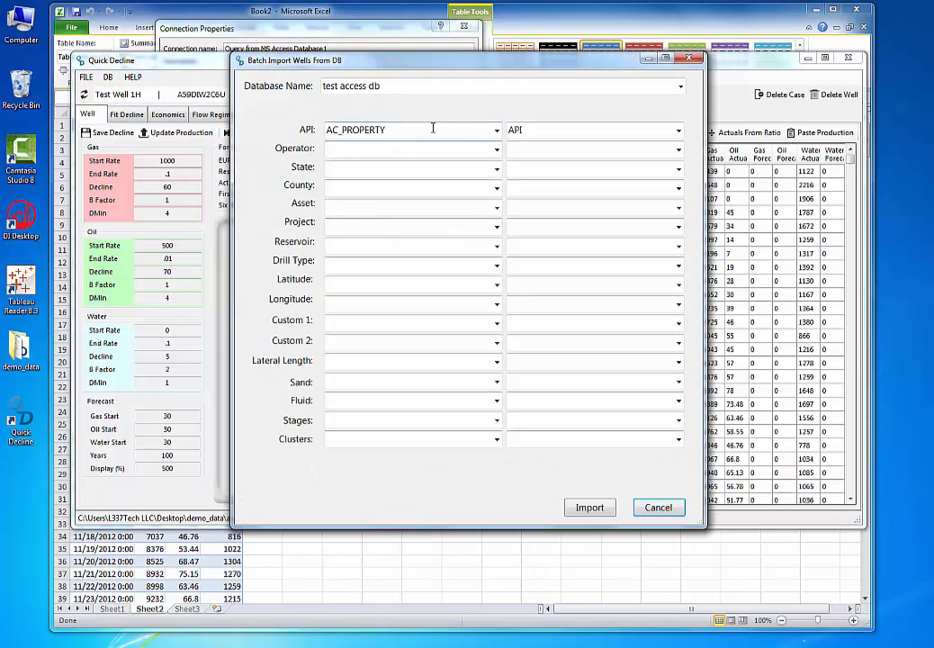